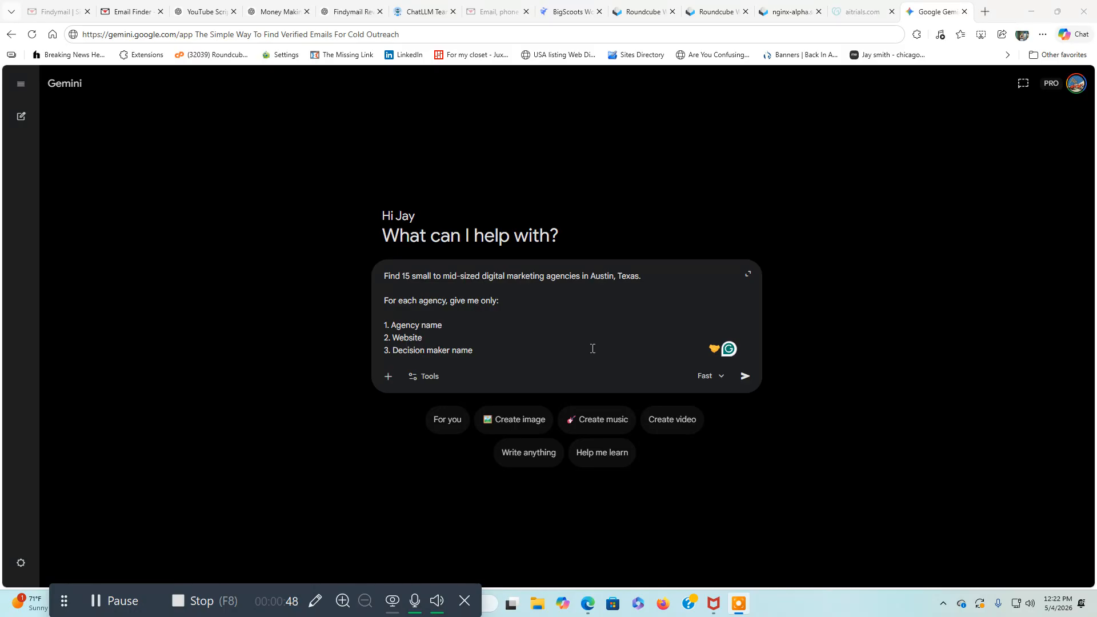
# Review the prepared prompt for 15 small to mid-sized digital marketing agencies in Austin, Texas, and submit it to Gemini.
pyautogui.scroll(-1, 637, 327)
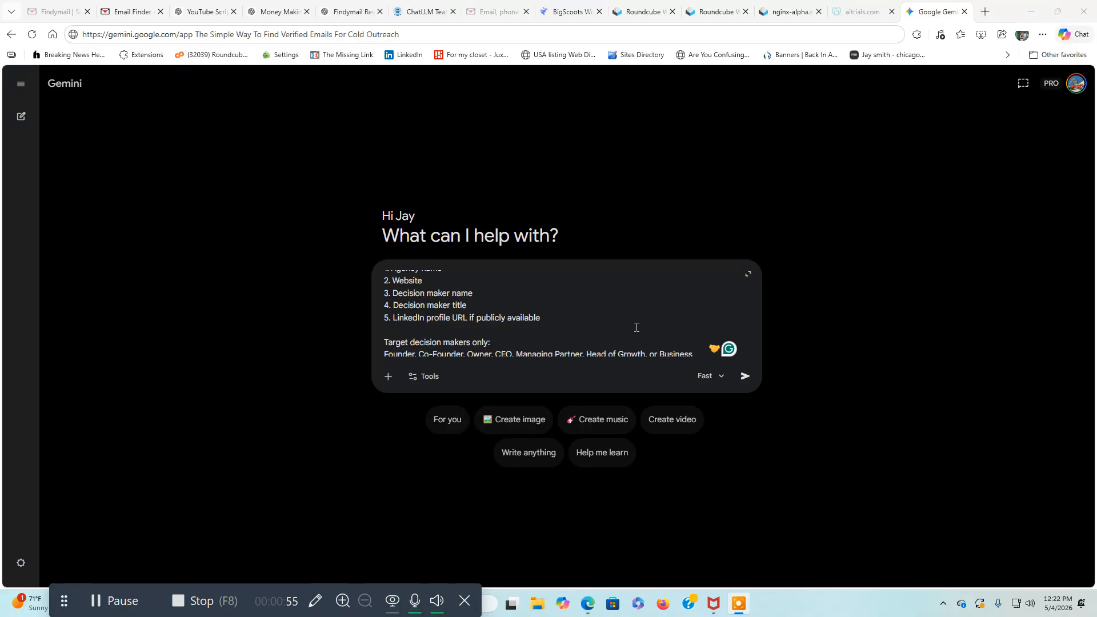
pyautogui.scroll(-1, 637, 327)
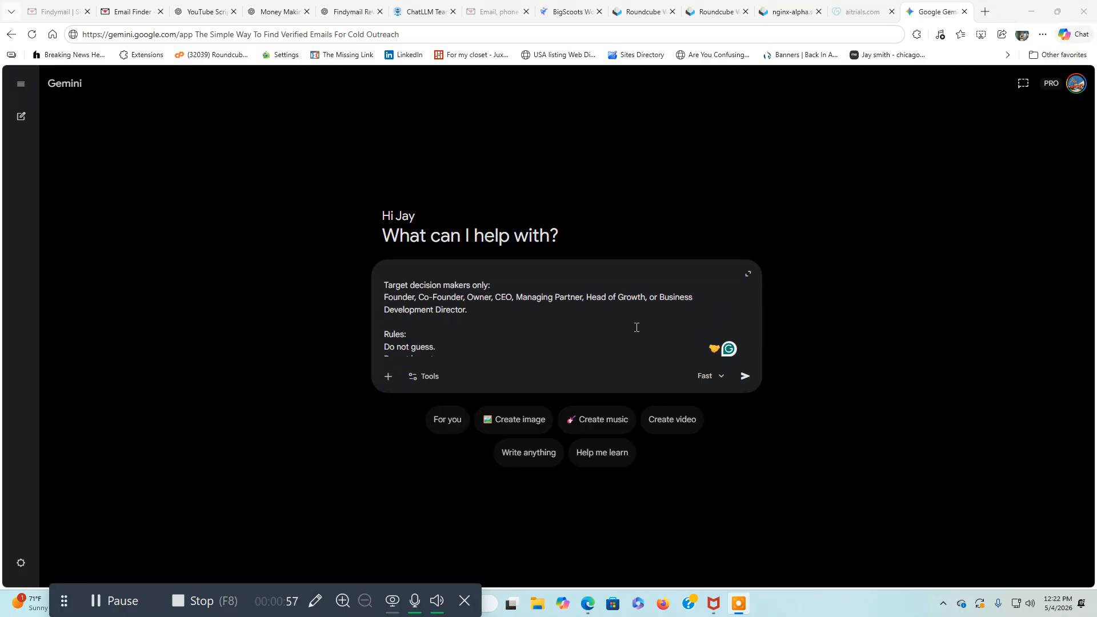
pyautogui.scroll(2, 636, 328)
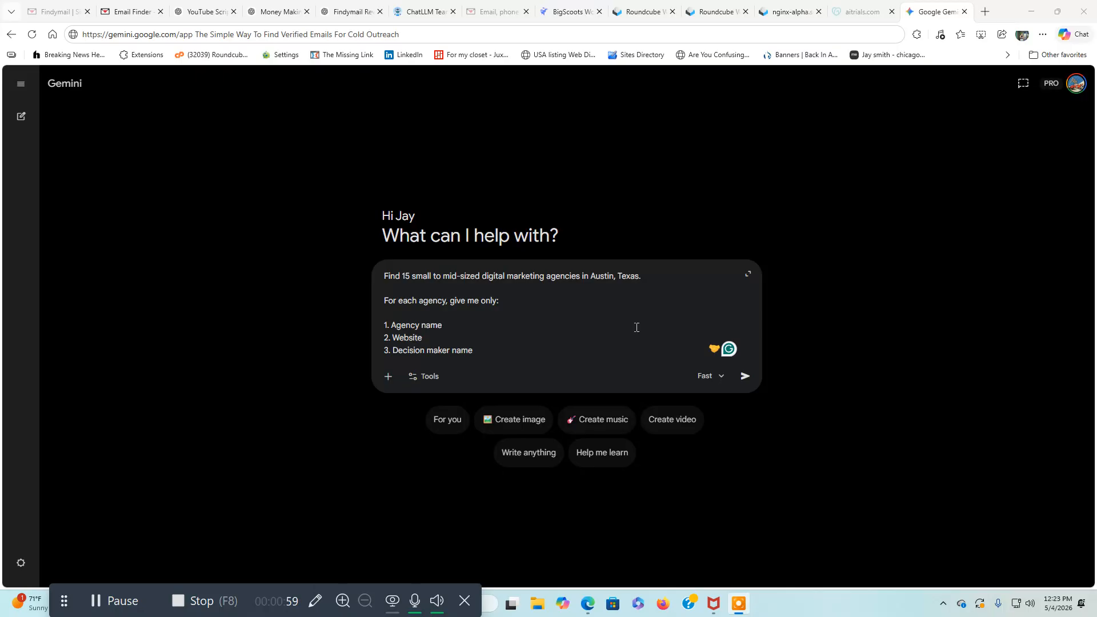
pyautogui.click(743, 380)
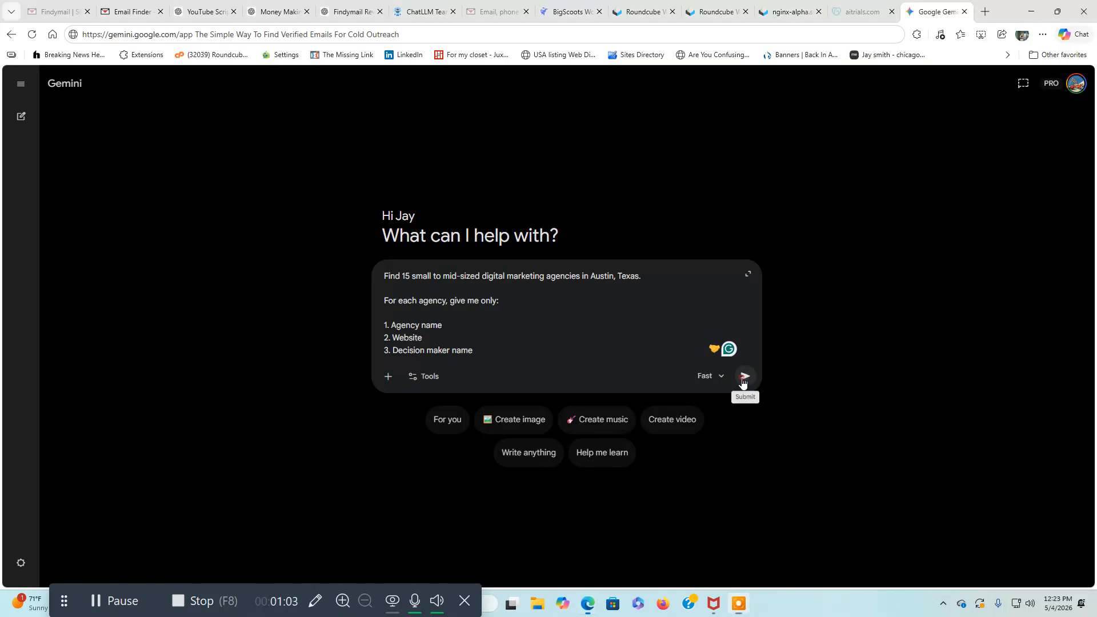
pyautogui.click(743, 380)
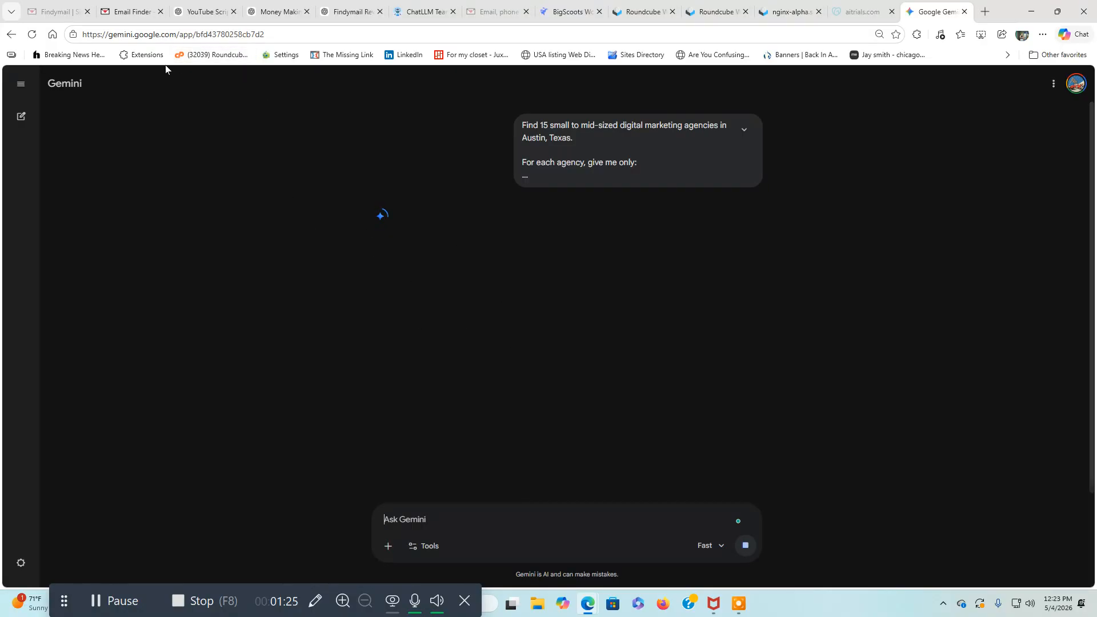
# Switch to Findymail and look at the Email Finder's bulk upload and single lookup modes.
pyautogui.click(140, 11)
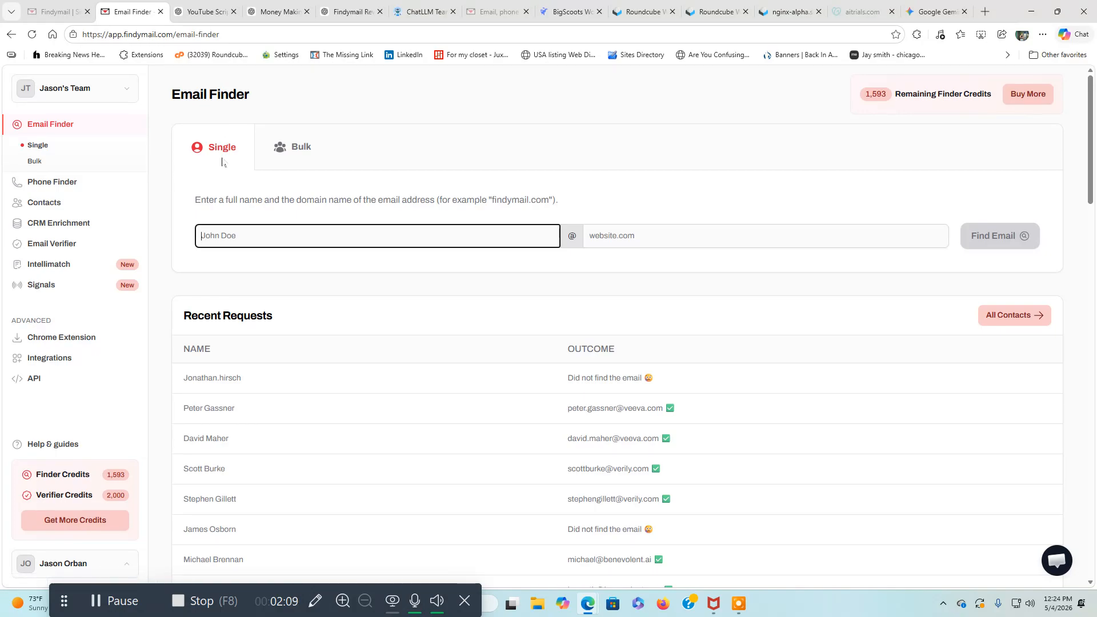
pyautogui.click(304, 152)
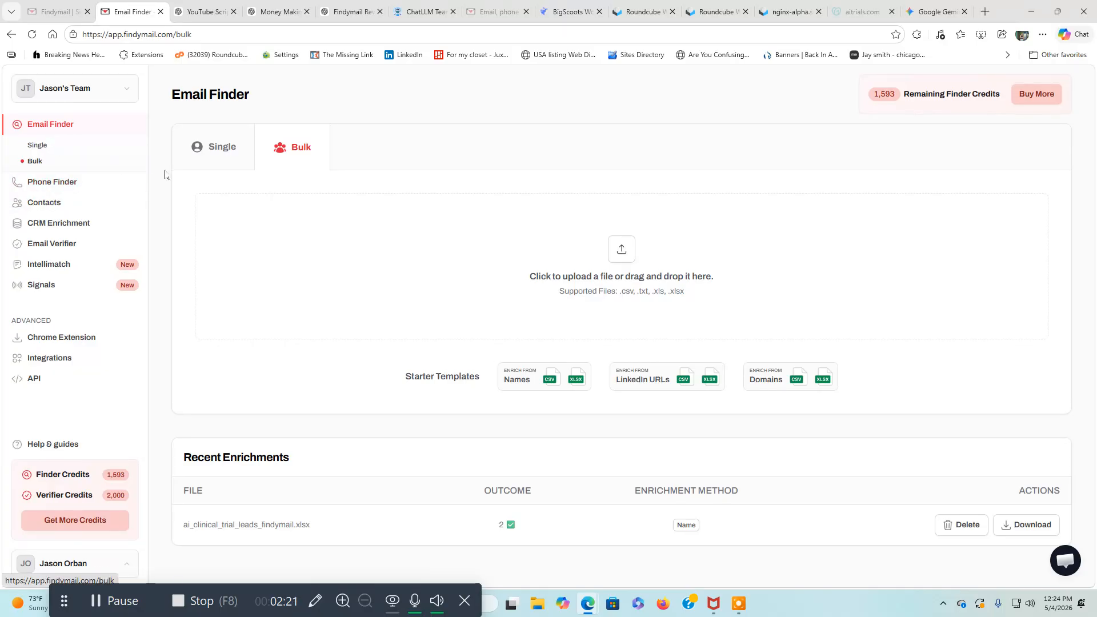
pyautogui.click(222, 150)
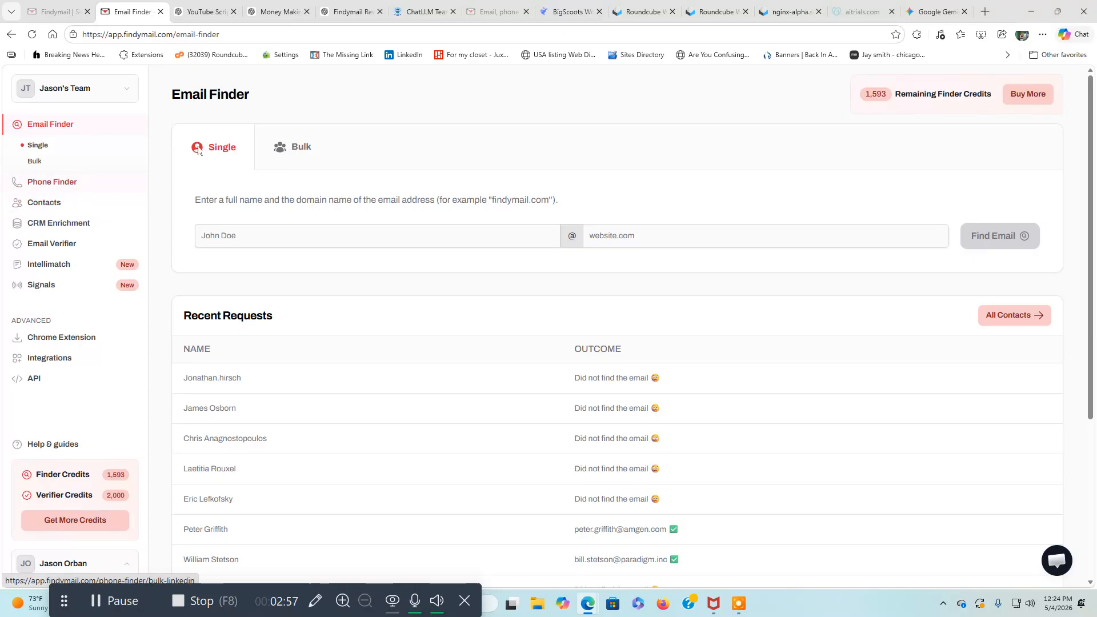
pyautogui.click(204, 233)
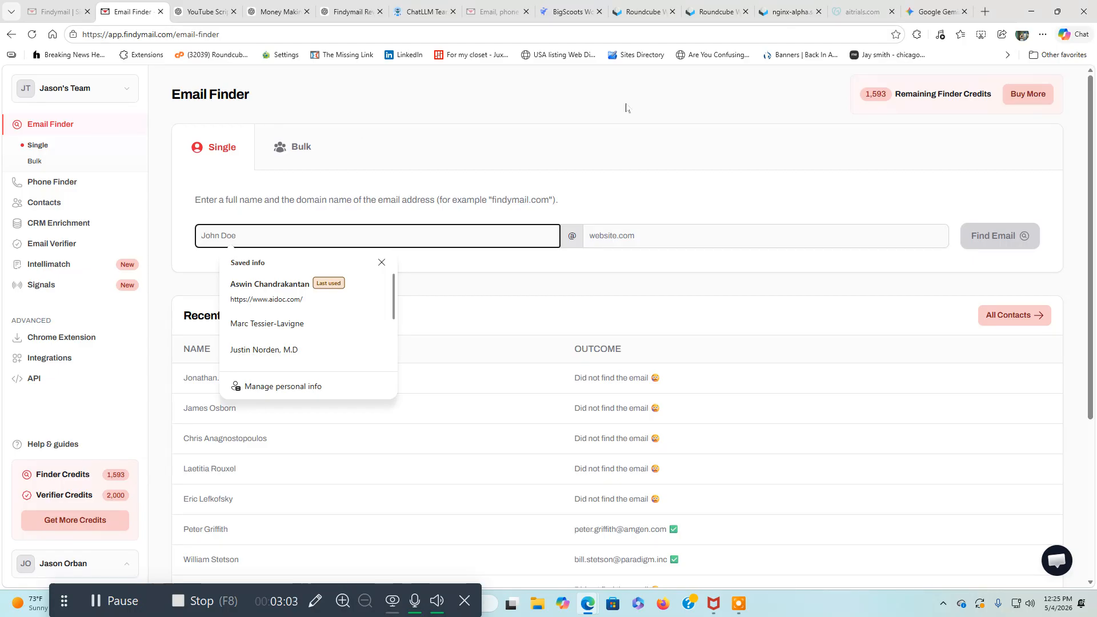
# Return to the Gemini chat, expand the submitted agency prompt and copy its full text.
pyautogui.click(943, 13)
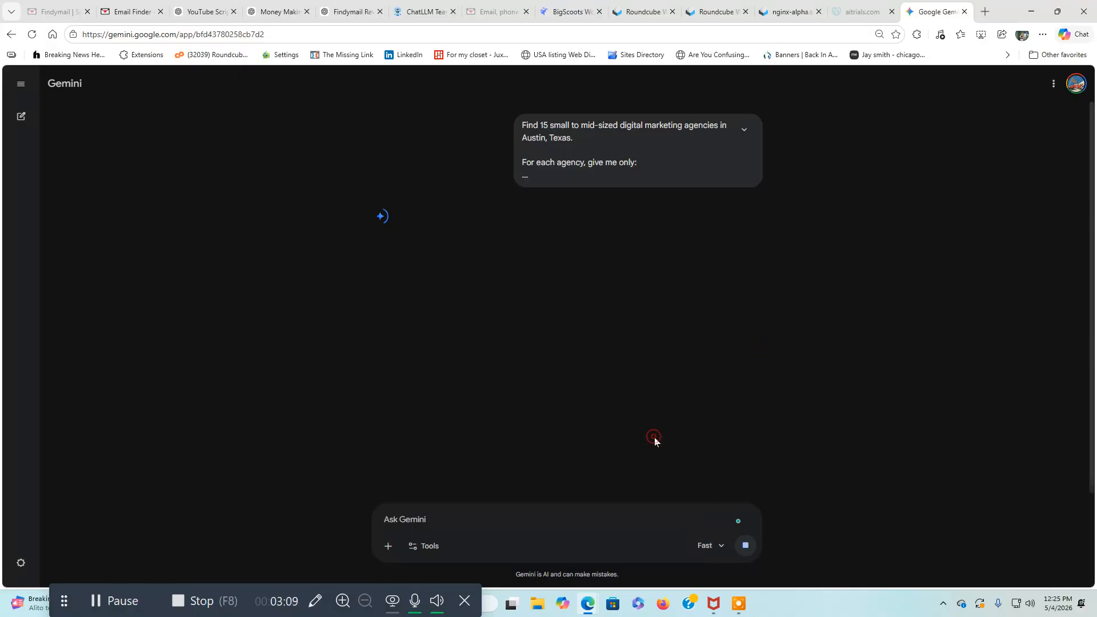
pyautogui.click(742, 131)
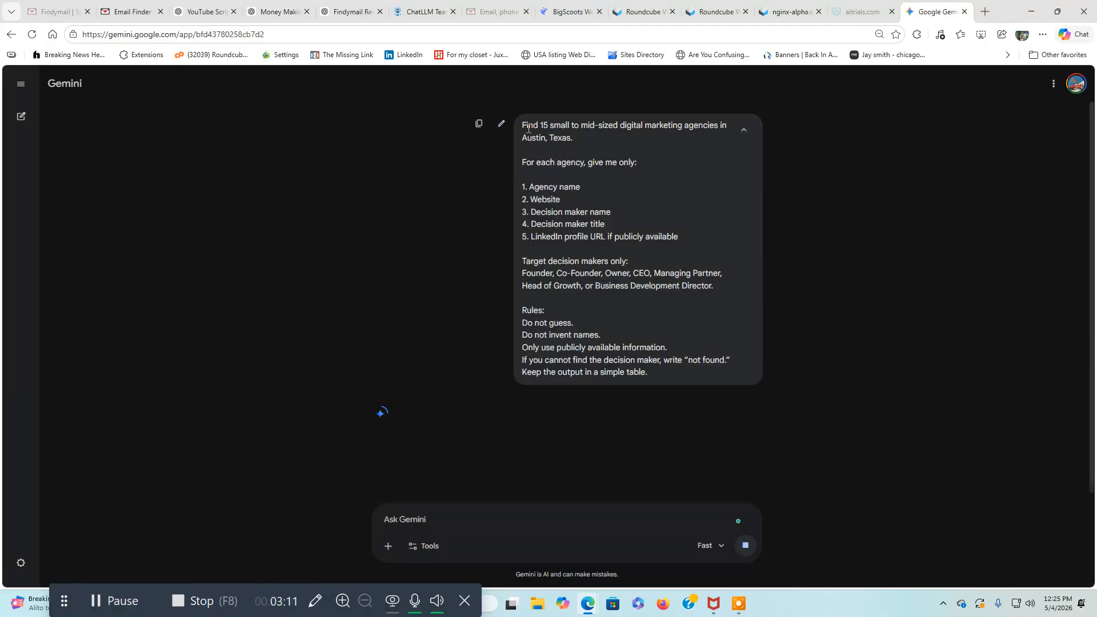
pyautogui.moveTo(523, 125); pyautogui.dragTo(632, 376)
pyautogui.rightClick(632, 375)
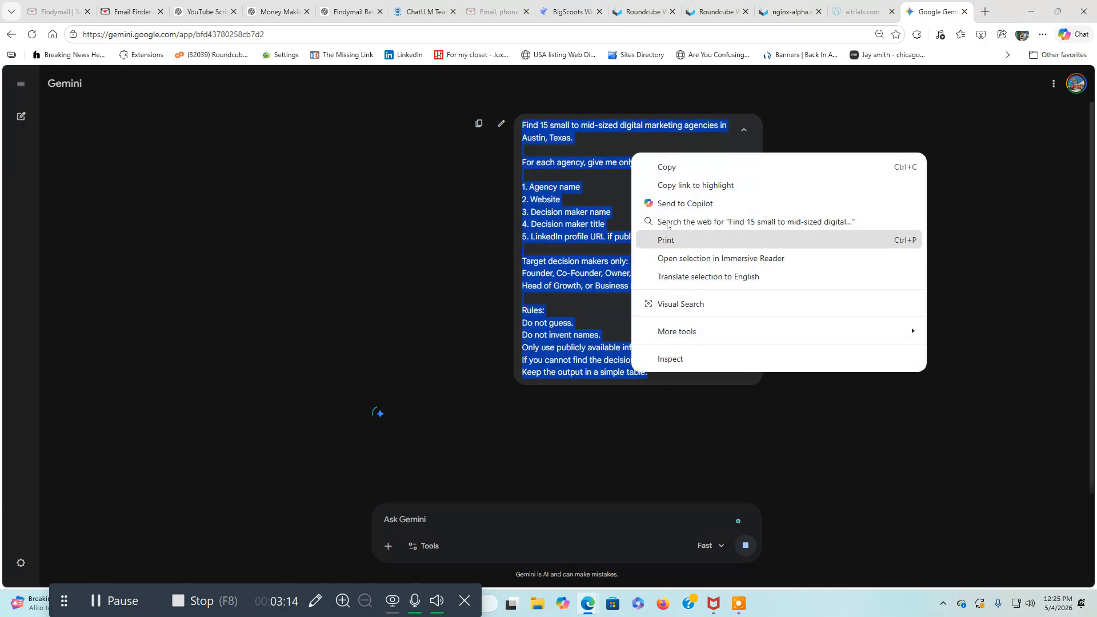
pyautogui.click(668, 164)
pyautogui.click(414, 523)
pyautogui.rightClick(412, 528)
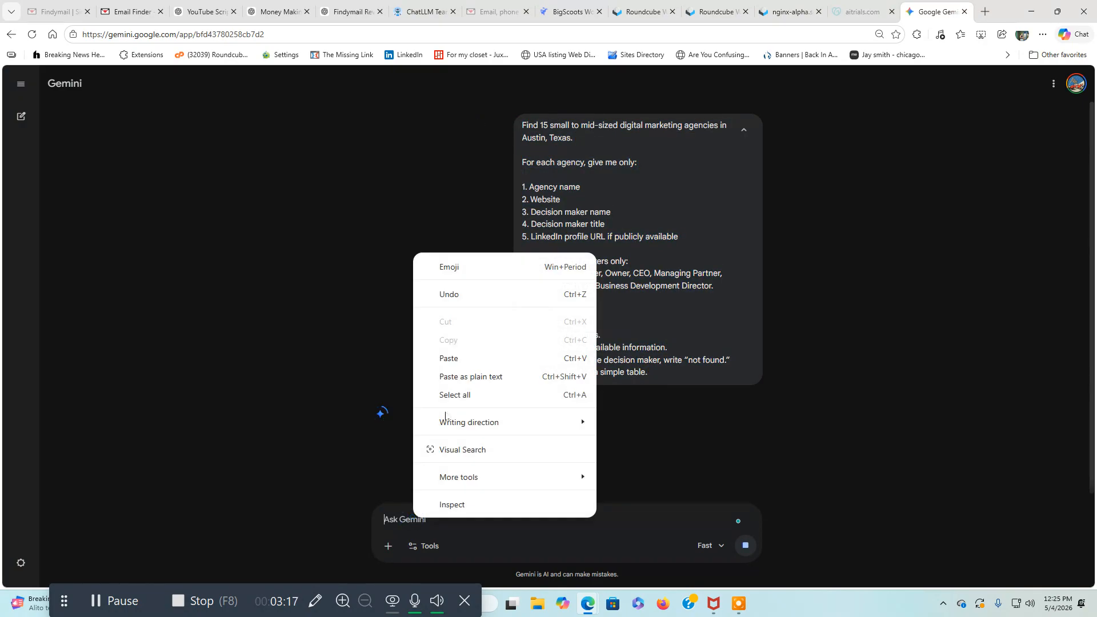
pyautogui.click(463, 361)
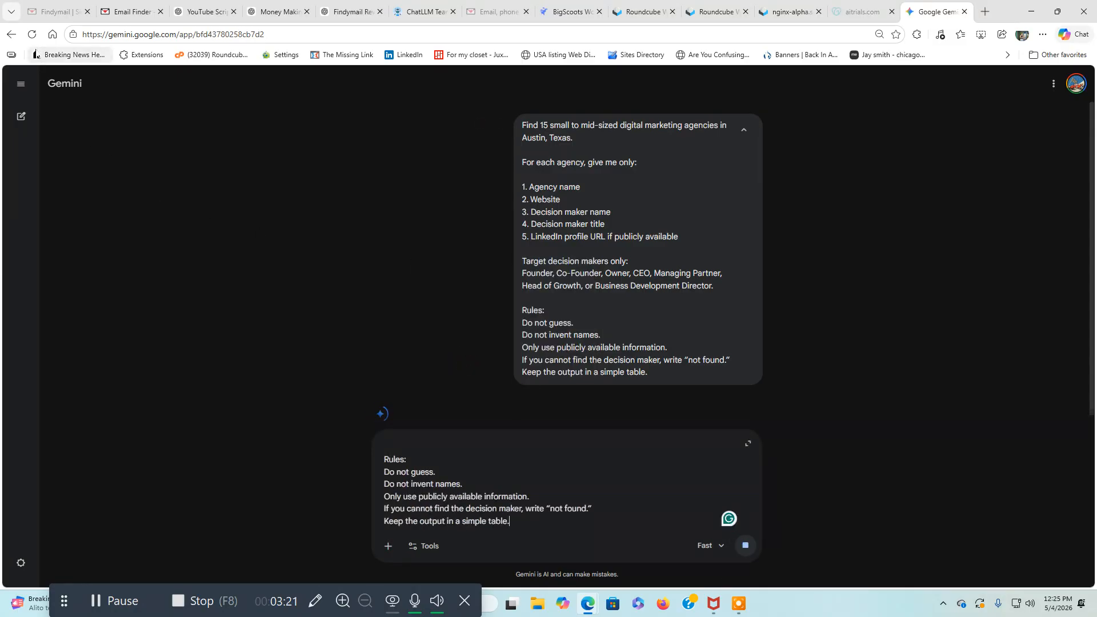
# Reload Gemini, paste the copied Austin agency prompt into a new chat and submit it.
pyautogui.click(33, 36)
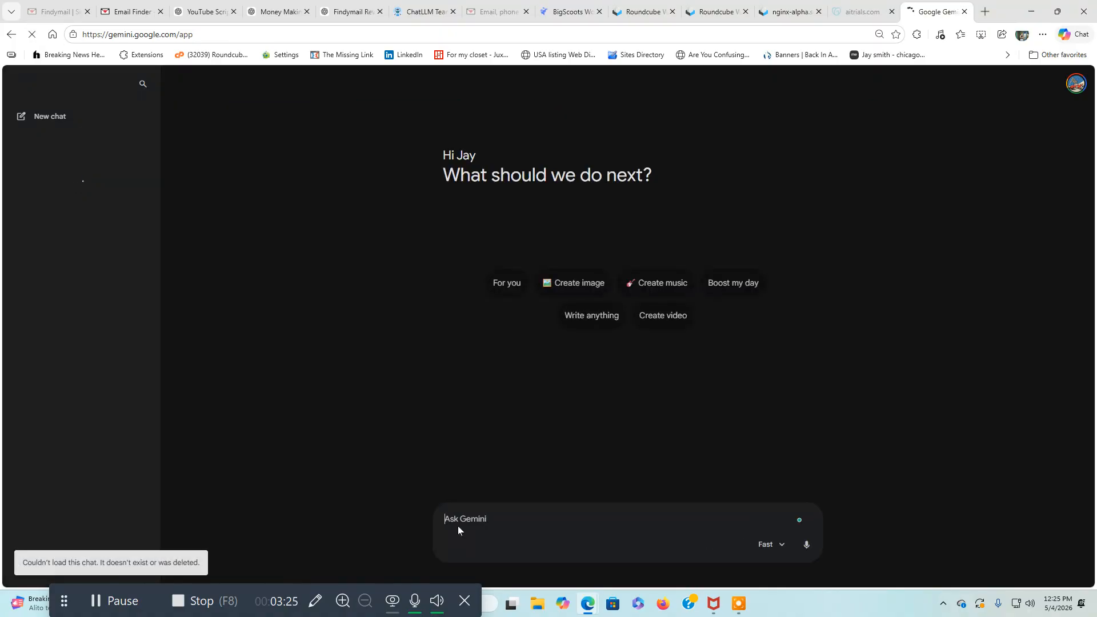
pyautogui.rightClick(462, 520)
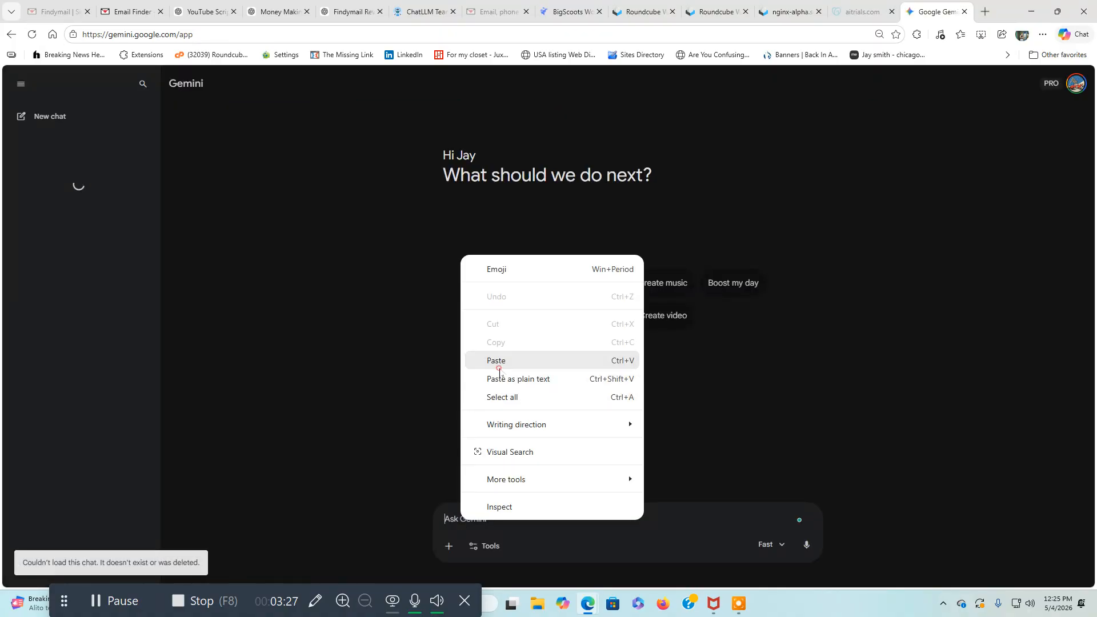
pyautogui.click(491, 361)
pyautogui.click(806, 545)
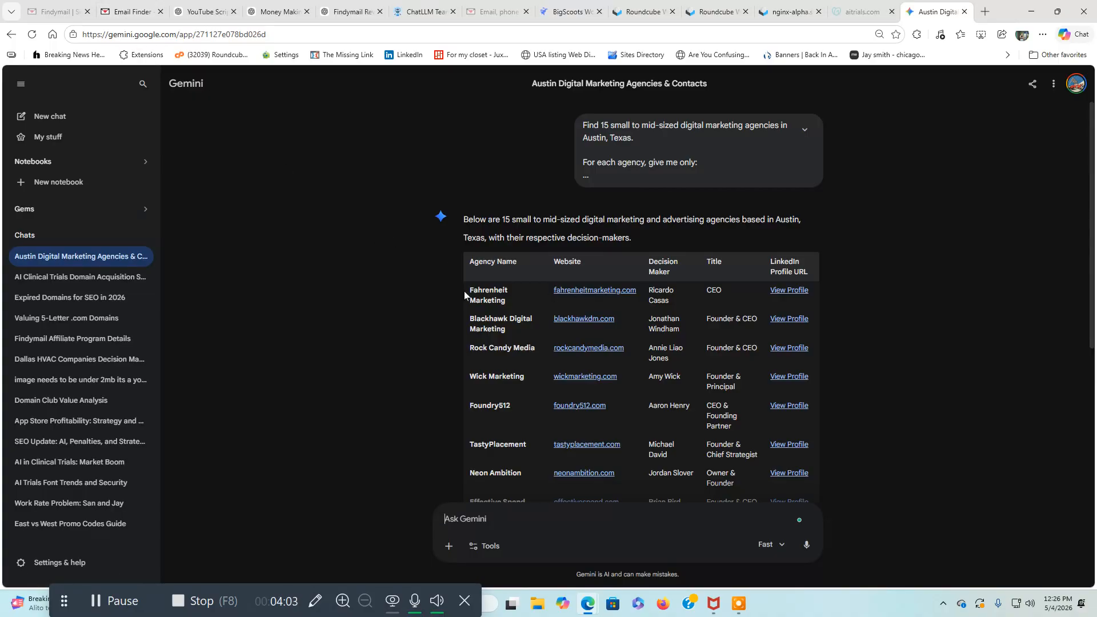
# Copy the Fahrenheit Marketing decision maker's name from the Gemini table into the full name field of Findymail's single Email Finder.
pyautogui.moveTo(651, 291); pyautogui.dragTo(666, 304)
pyautogui.rightClick(660, 300)
pyautogui.click(674, 310)
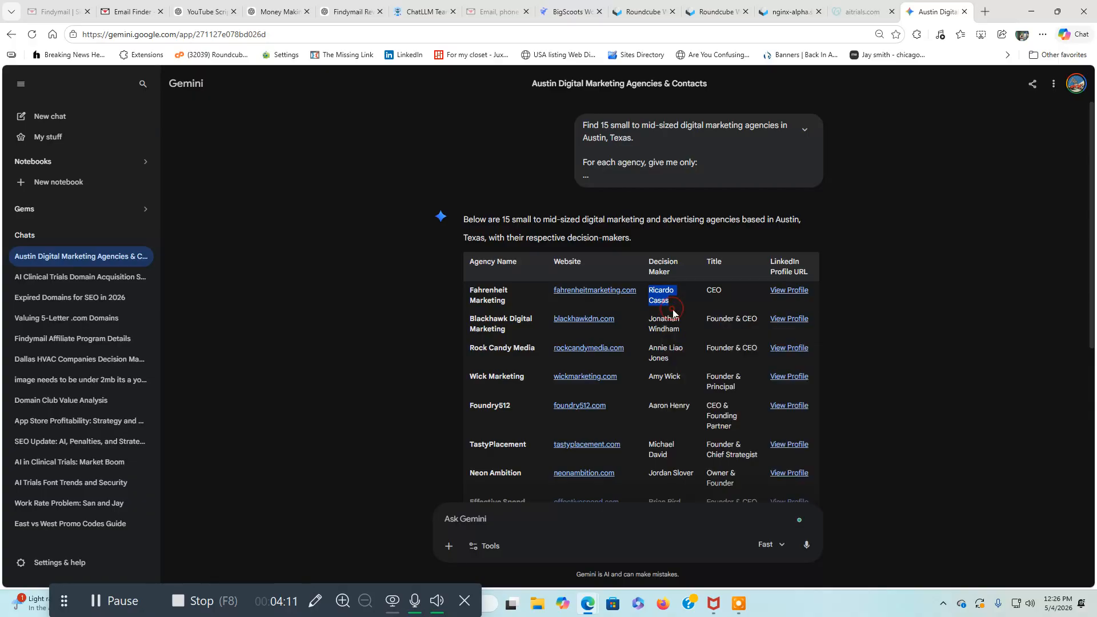
pyautogui.click(131, 12)
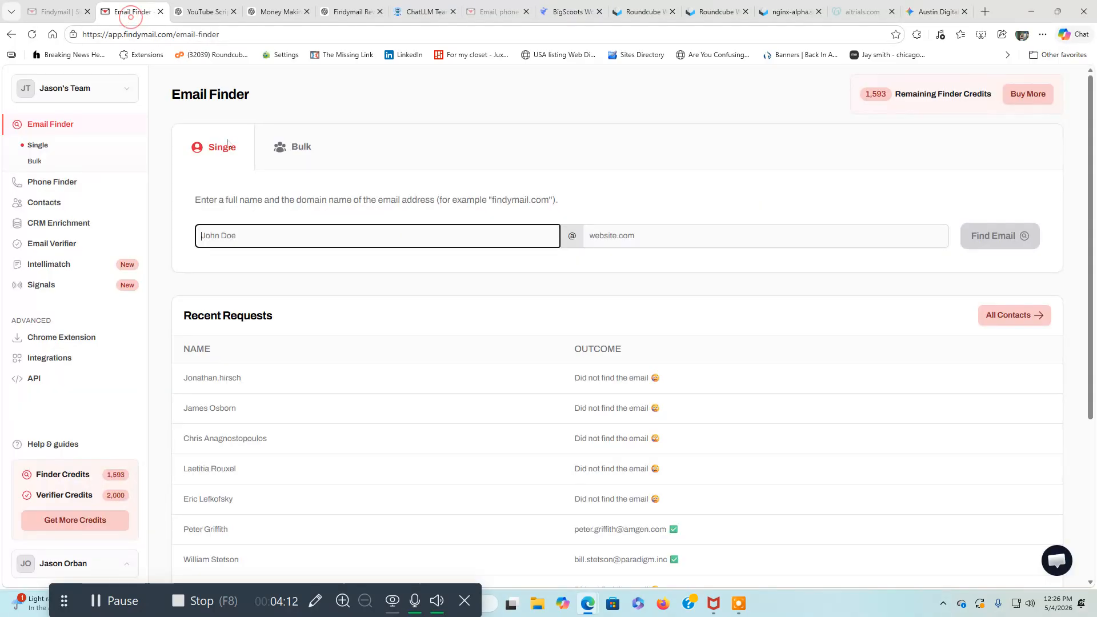
pyautogui.rightClick(240, 246)
pyautogui.click(275, 347)
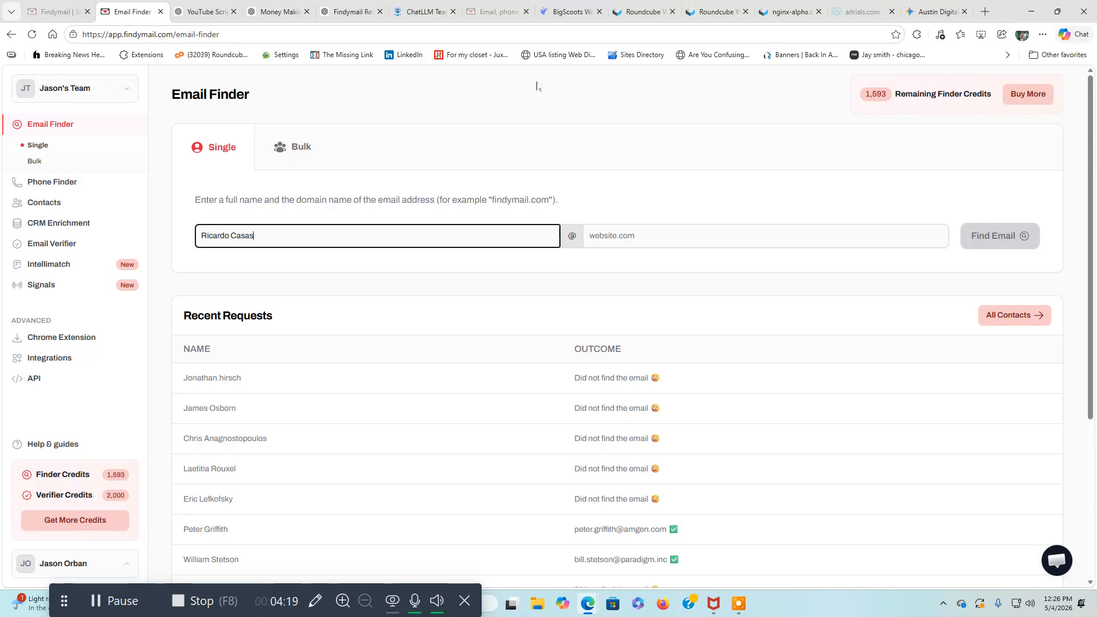
# Copy the fahrenheitmarketing.com link from the Gemini table into Findymail's website field and run the email search.
pyautogui.click(929, 12)
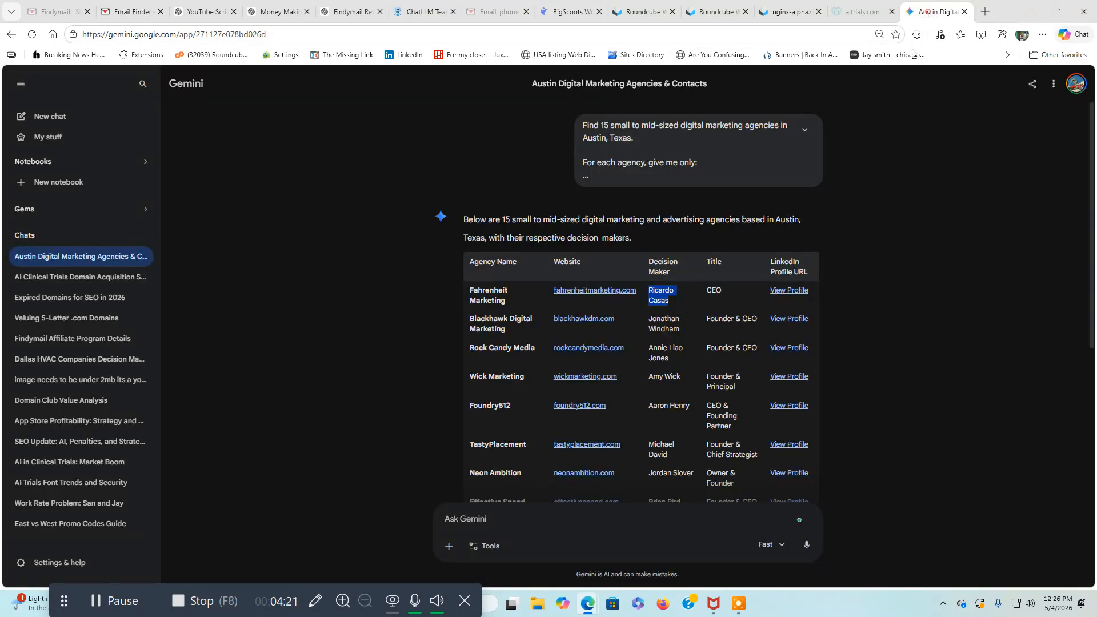
pyautogui.rightClick(597, 297)
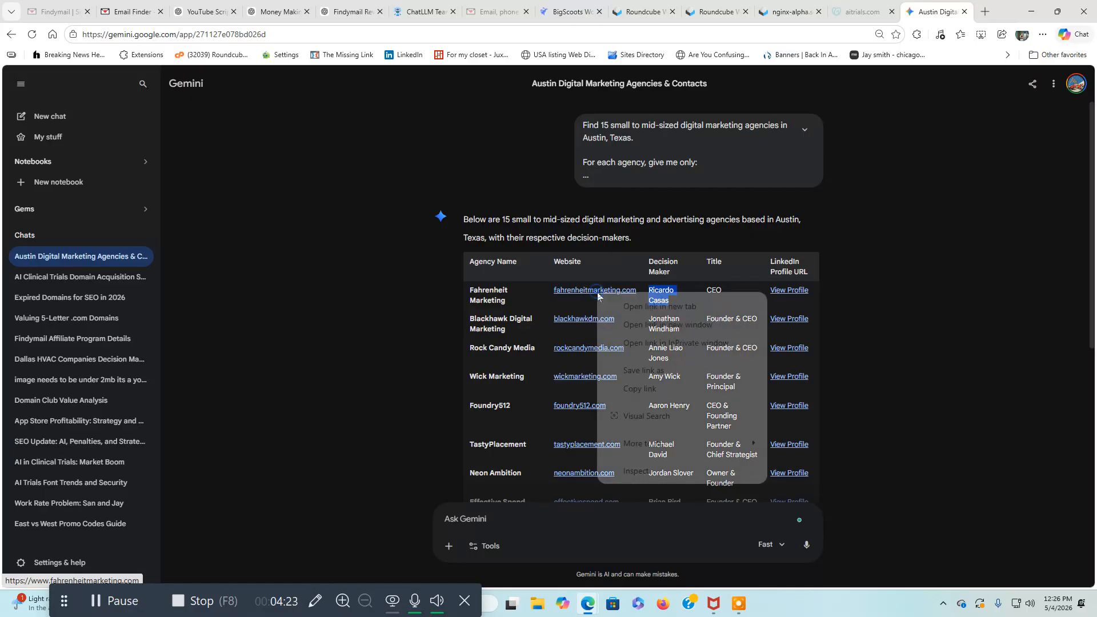
pyautogui.click(628, 393)
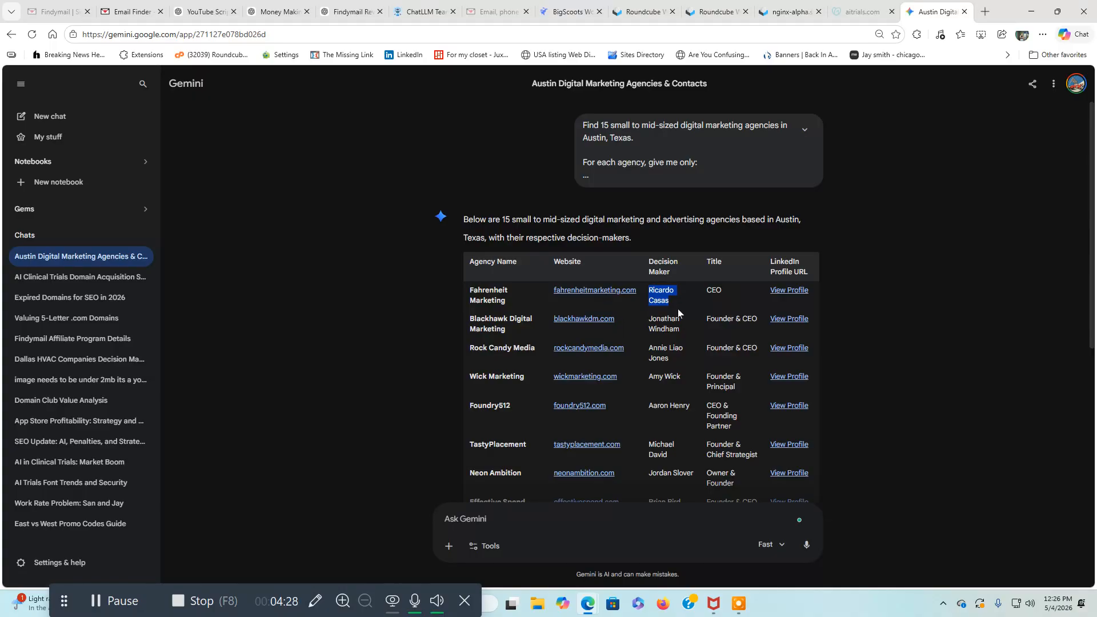
pyautogui.click(129, 11)
pyautogui.hotkey('ctrl', 'v')
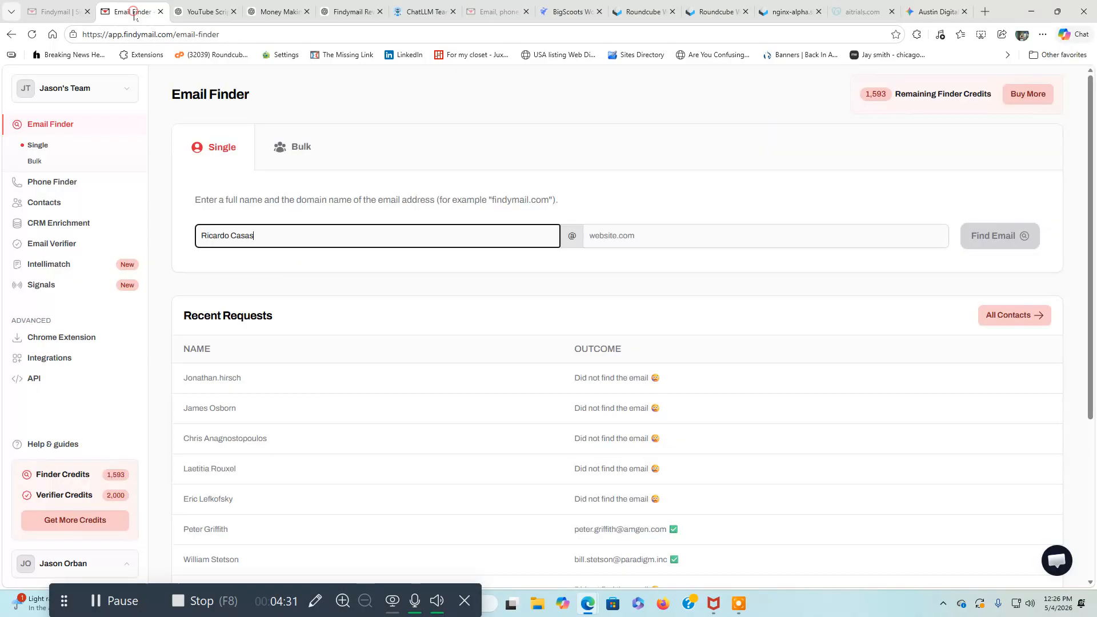
pyautogui.rightClick(628, 243)
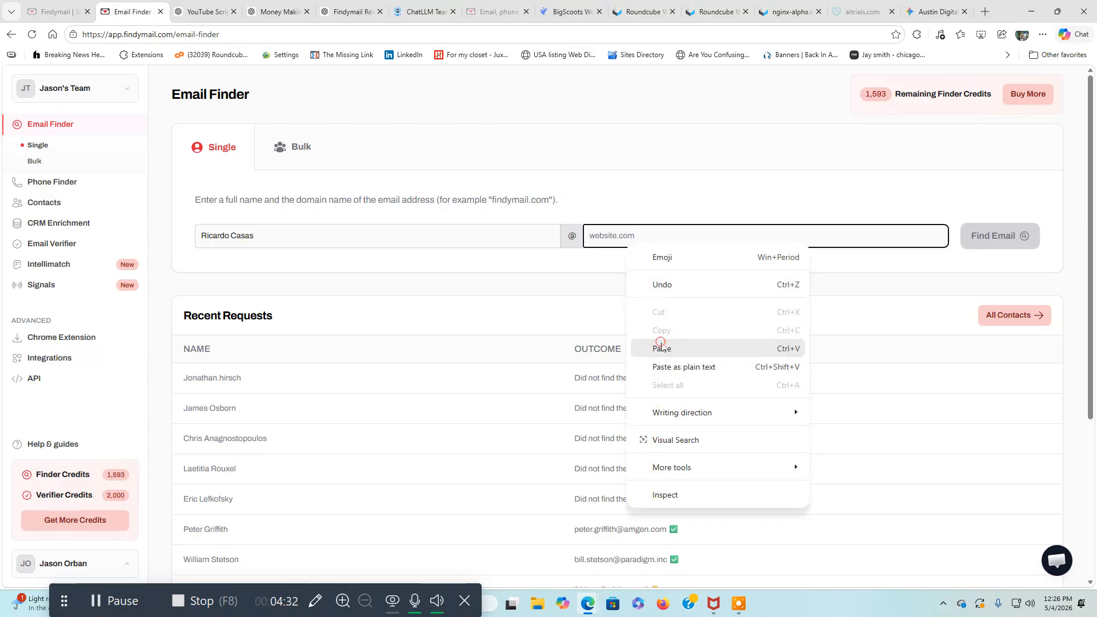
pyautogui.click(661, 348)
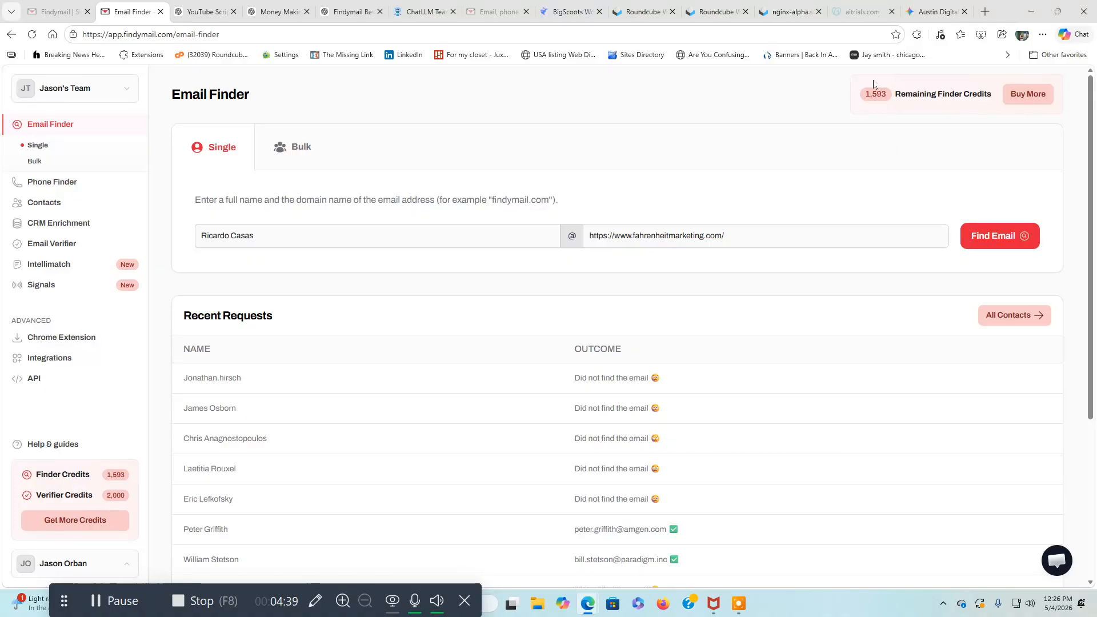
pyautogui.click(765, 192)
pyautogui.click(994, 247)
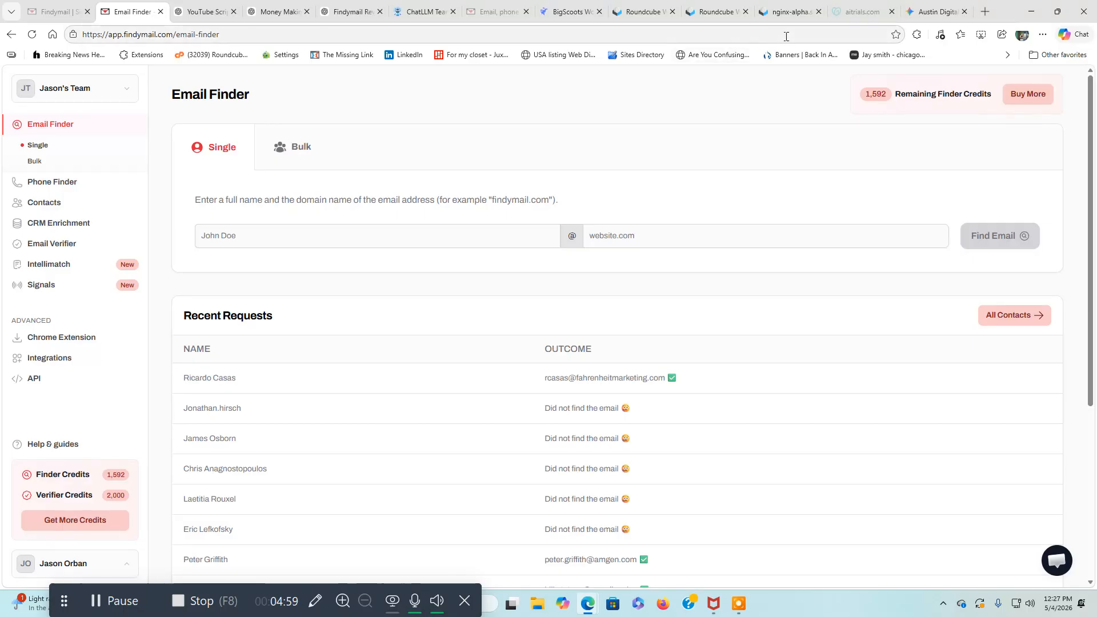
# Copy the Blackhawk Digital Marketing decision maker's name from the Gemini table into Findymail's full name field.
pyautogui.click(937, 11)
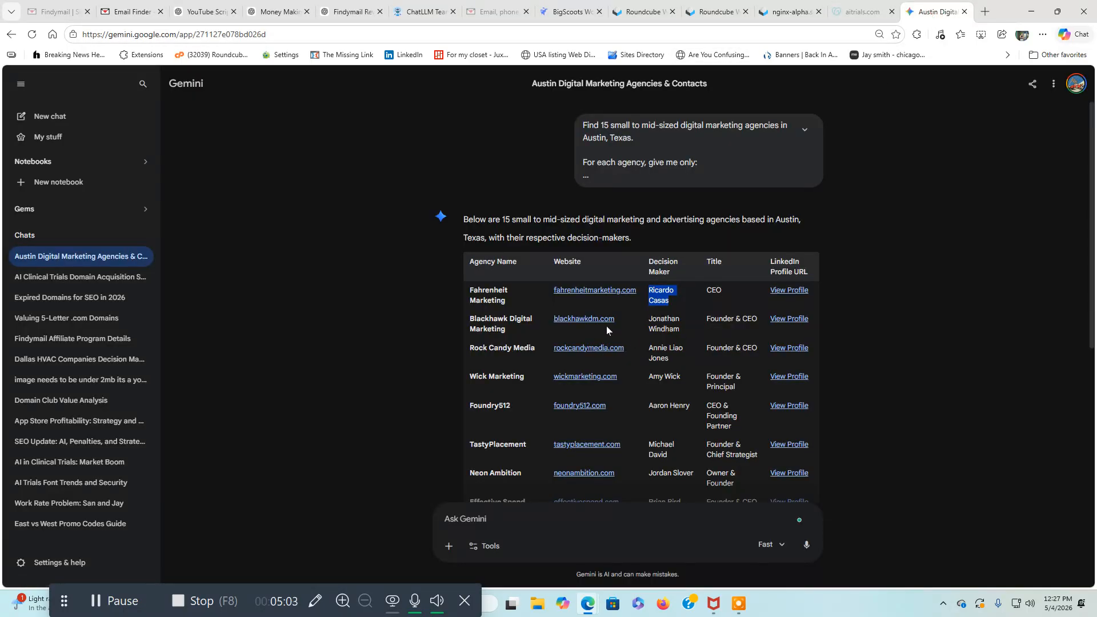
pyautogui.moveTo(639, 321); pyautogui.dragTo(680, 331)
pyautogui.rightClick(680, 331)
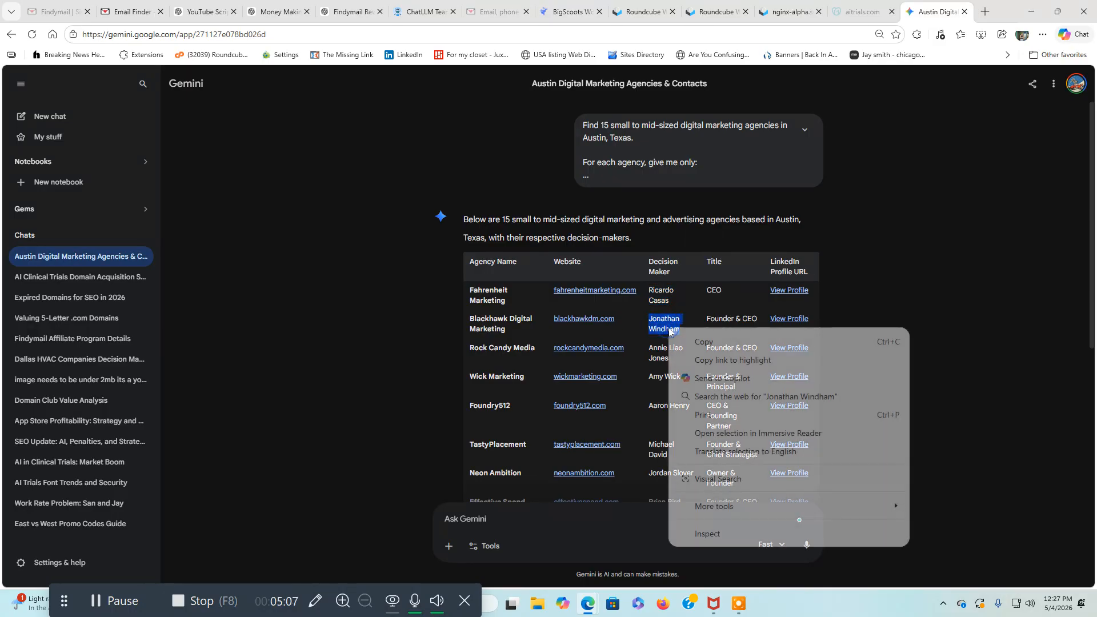
pyautogui.click(680, 341)
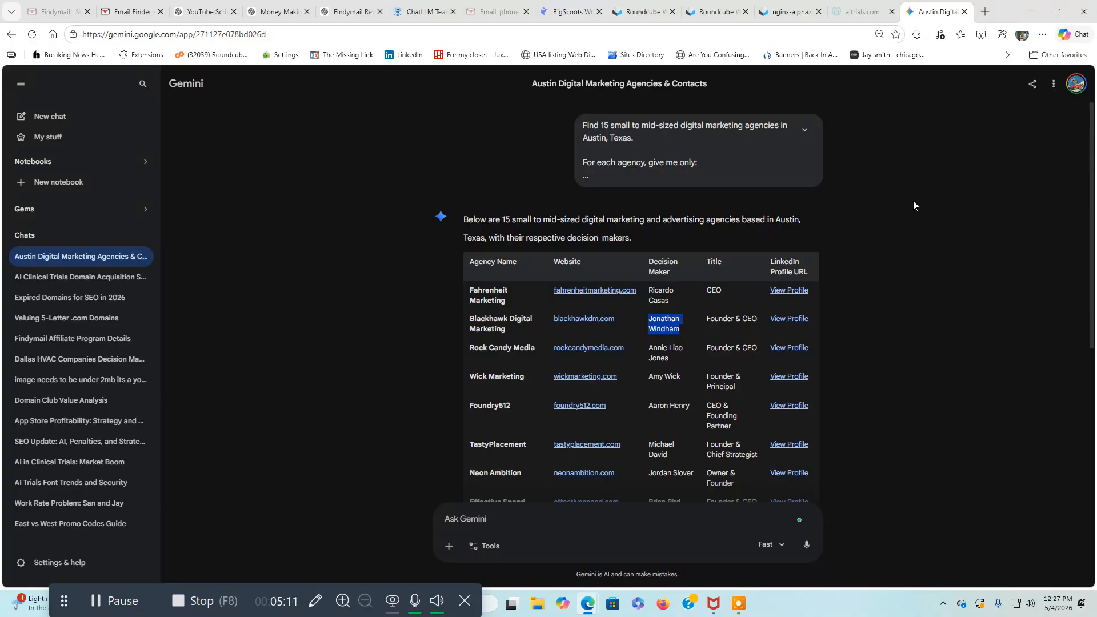
pyautogui.click(150, 17)
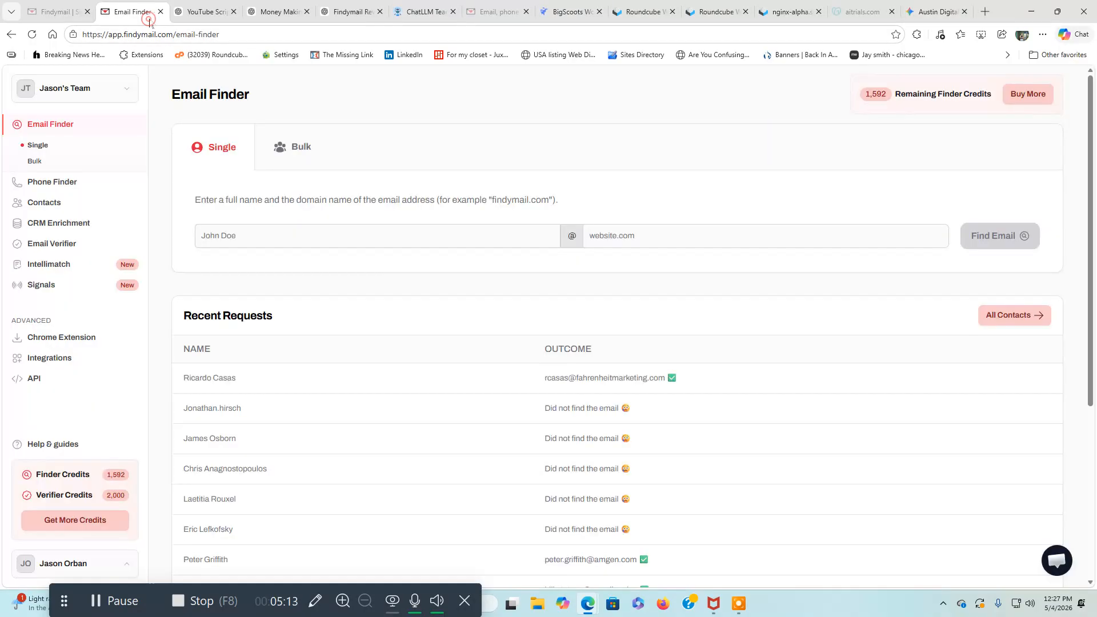
pyautogui.click(306, 238)
pyautogui.rightClick(306, 238)
pyautogui.click(326, 343)
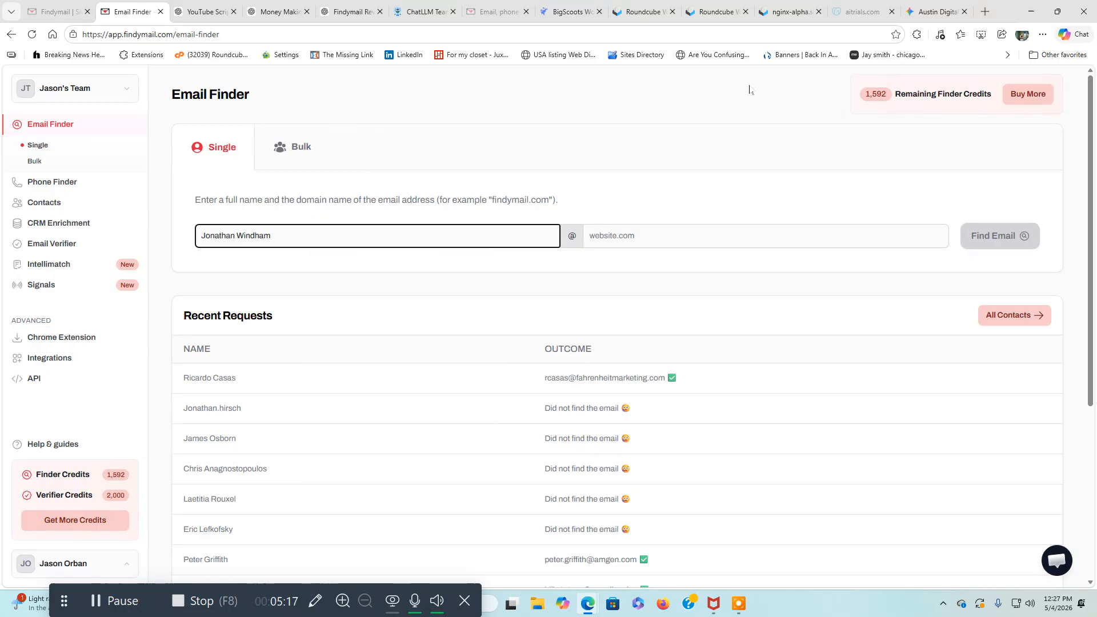
# Copy the blackhawkdm.com link from the Gemini table into Findymail's website field.
pyautogui.click(936, 12)
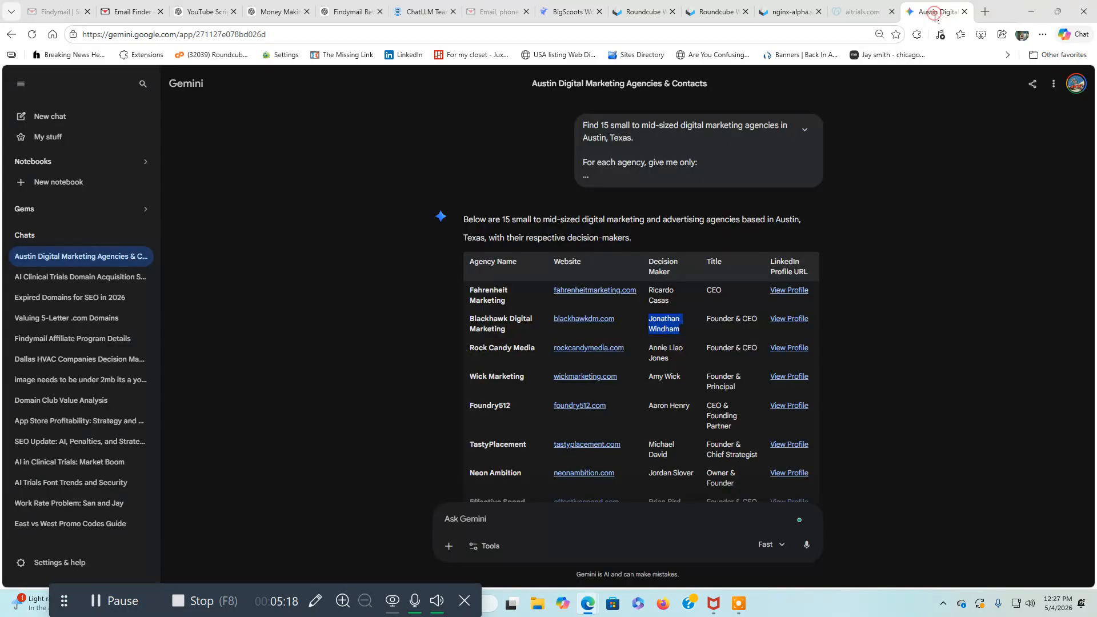
pyautogui.rightClick(586, 321)
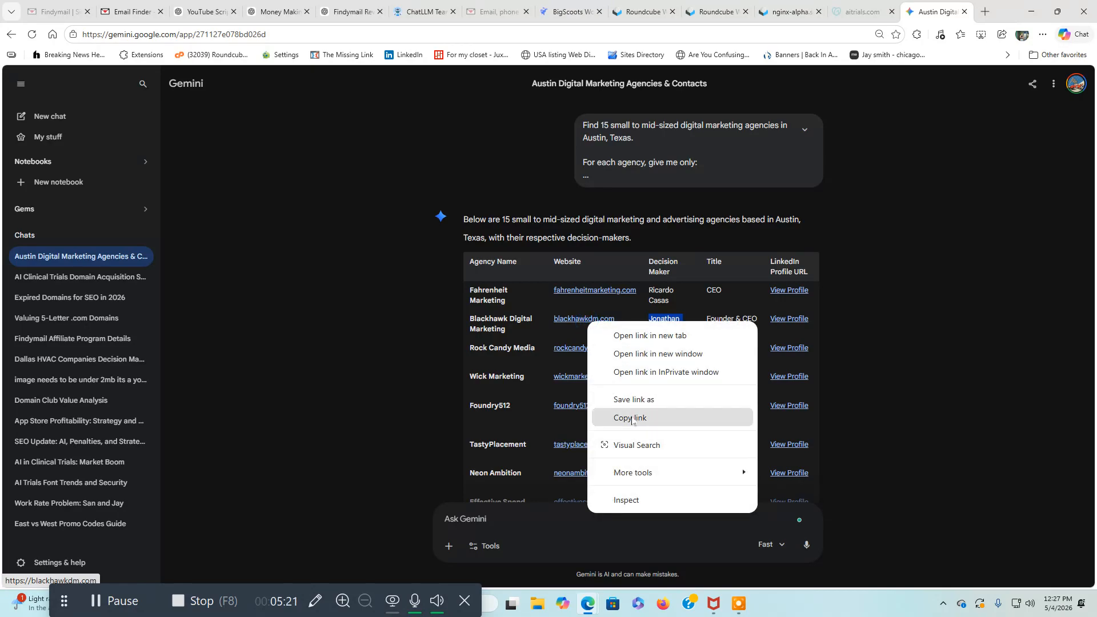
pyautogui.click(632, 419)
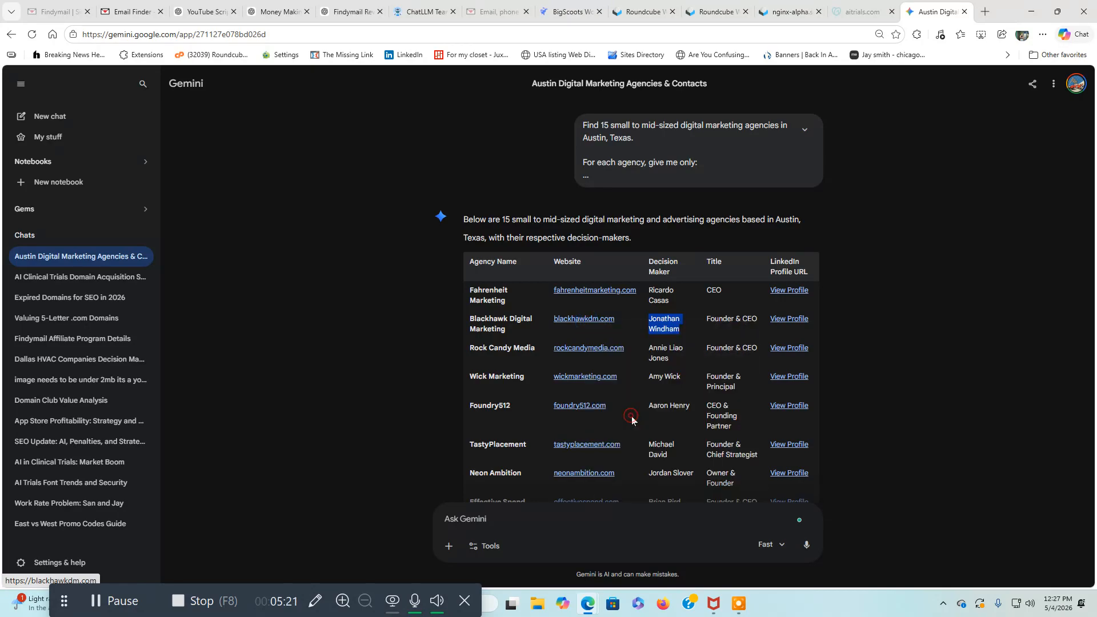
pyautogui.click(138, 17)
pyautogui.rightClick(604, 234)
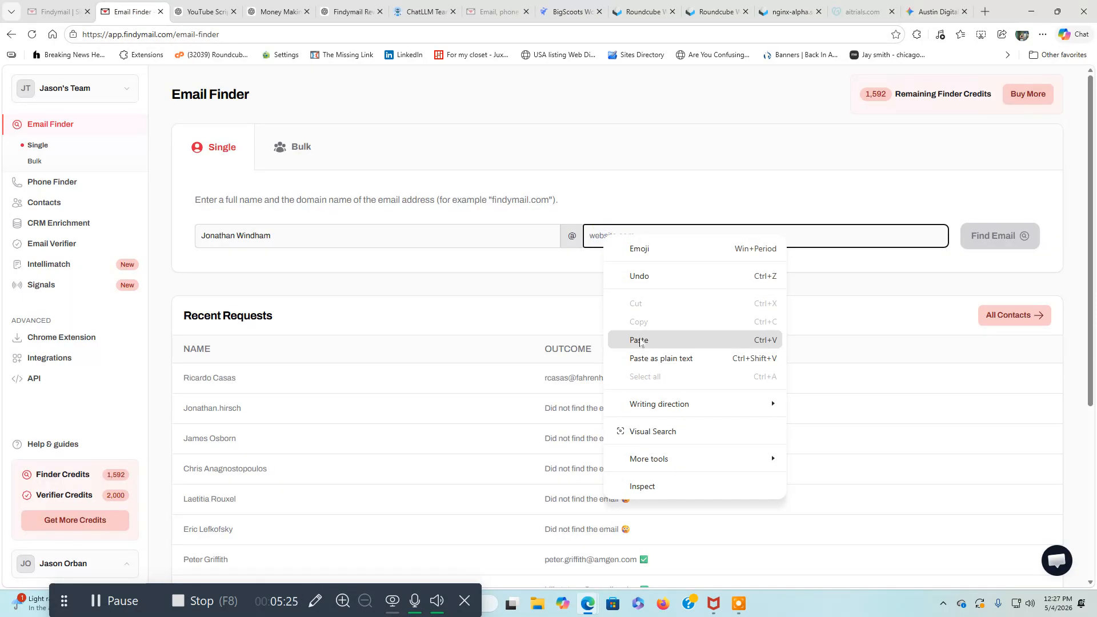
pyautogui.click(640, 340)
pyautogui.click(766, 267)
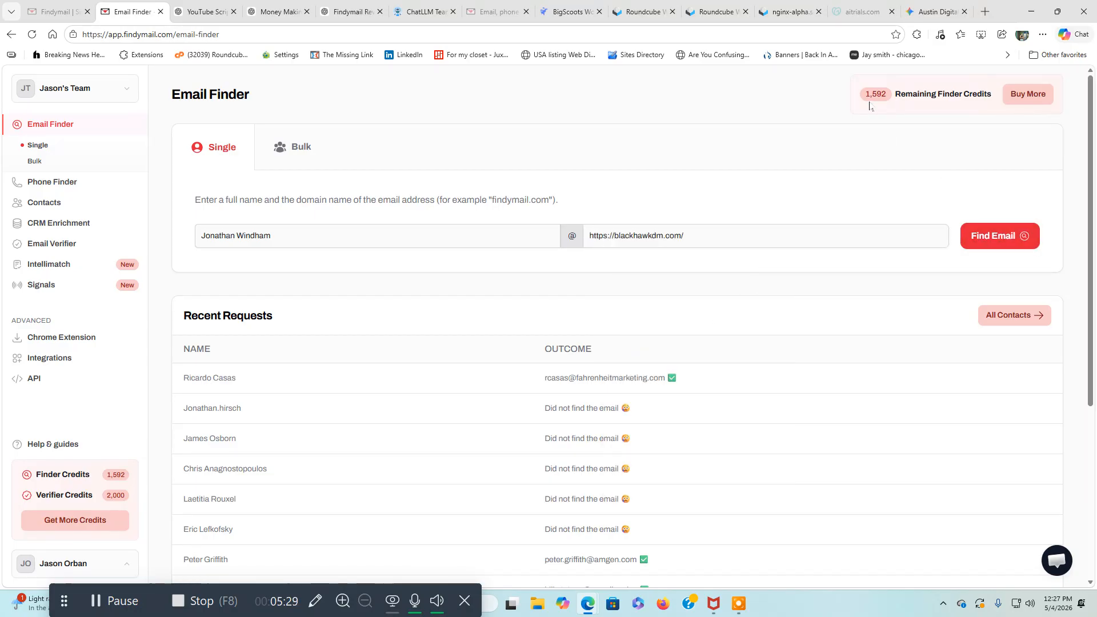
# Run the Findymail email search for the Blackhawk Digital Marketing decision maker.
pyautogui.click(975, 239)
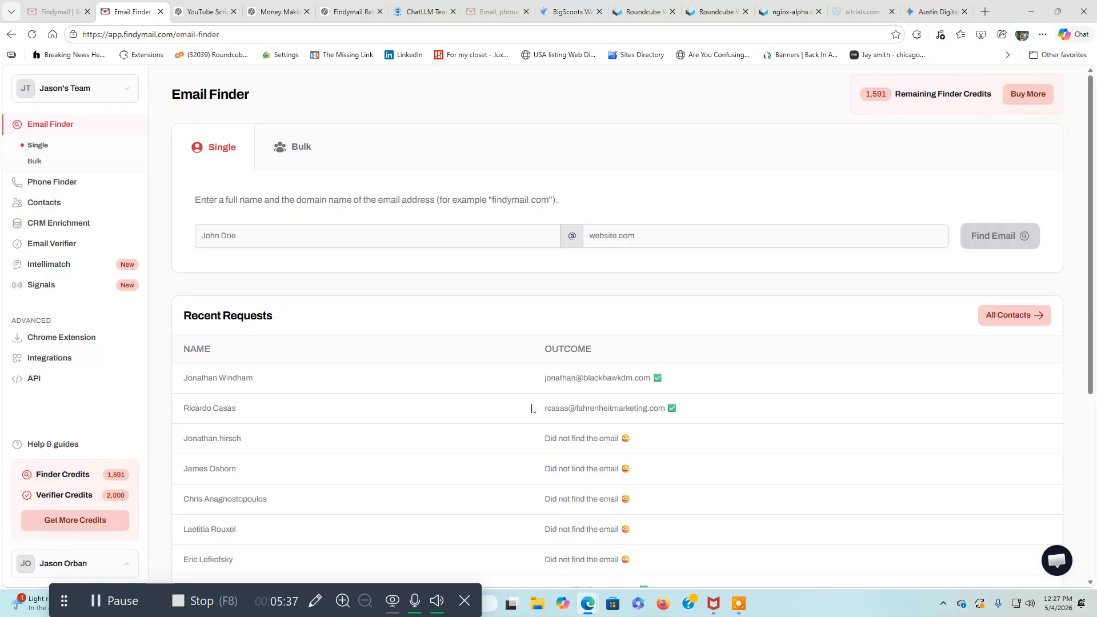
pyautogui.click(638, 382)
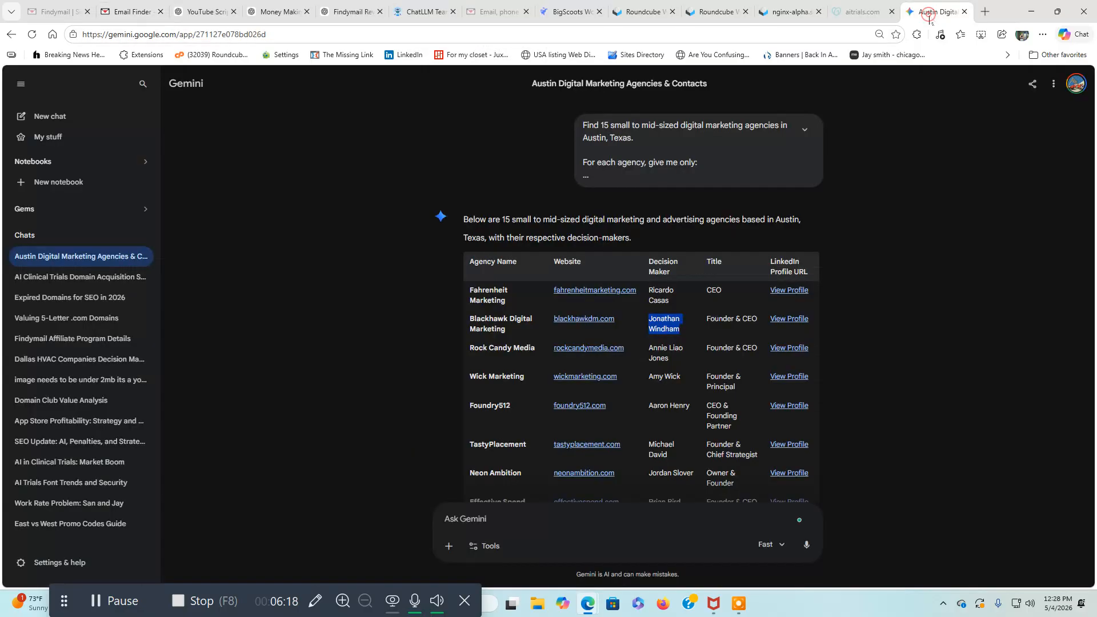
# Copy the Rock Candy Media decision maker's name from the Gemini table into Findymail's full name field.
pyautogui.click(932, 11)
pyautogui.moveTo(643, 346); pyautogui.dragTo(675, 356)
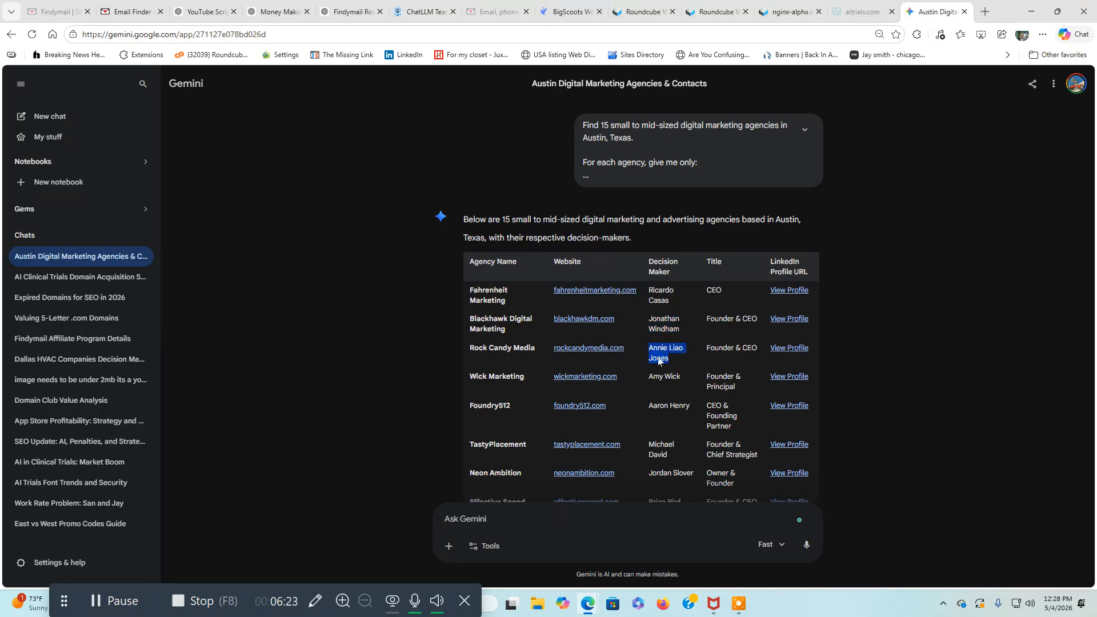
pyautogui.rightClick(658, 357)
pyautogui.click(676, 372)
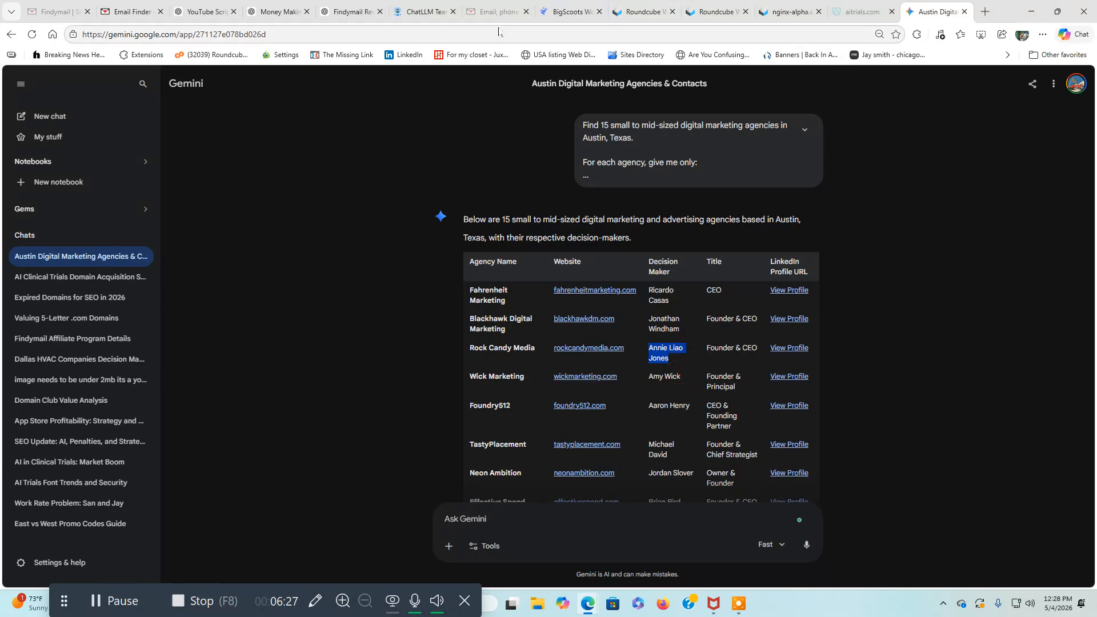
pyautogui.click(126, 11)
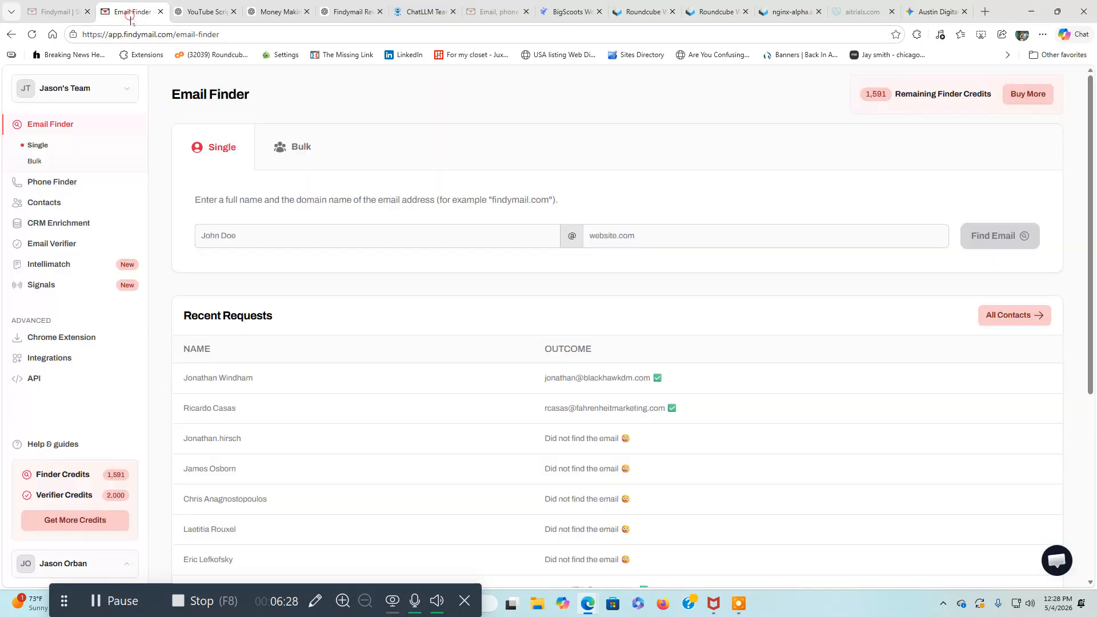
pyautogui.rightClick(369, 239)
pyautogui.click(404, 342)
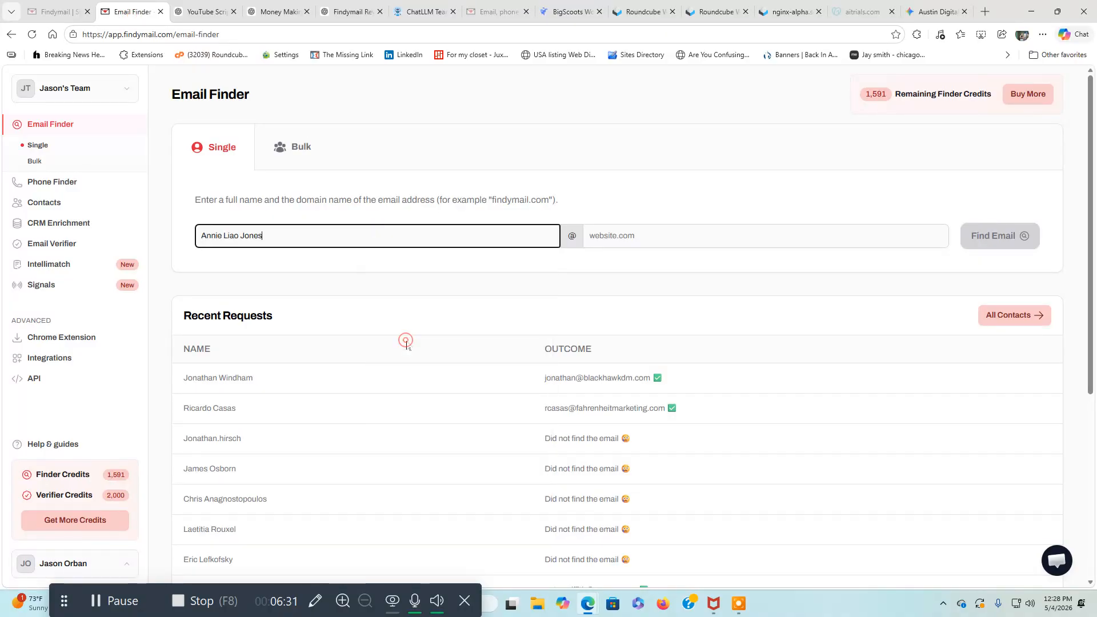
# Copy the rockcandymedia.com link from the Gemini table into Findymail's website field.
pyautogui.click(927, 11)
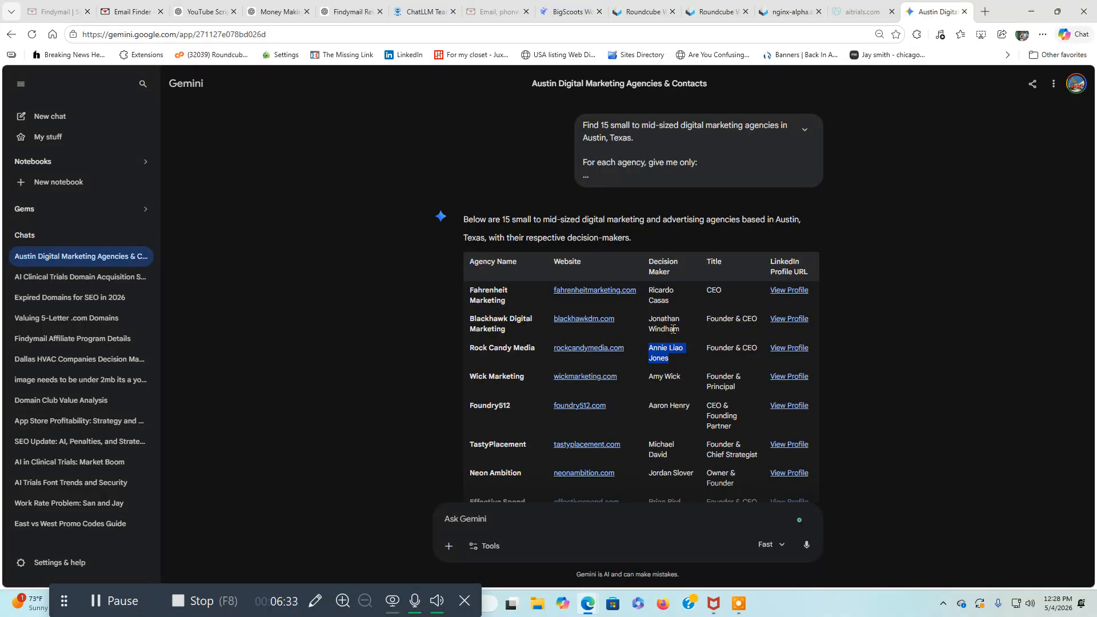
pyautogui.rightClick(599, 351)
pyautogui.click(642, 444)
pyautogui.click(130, 12)
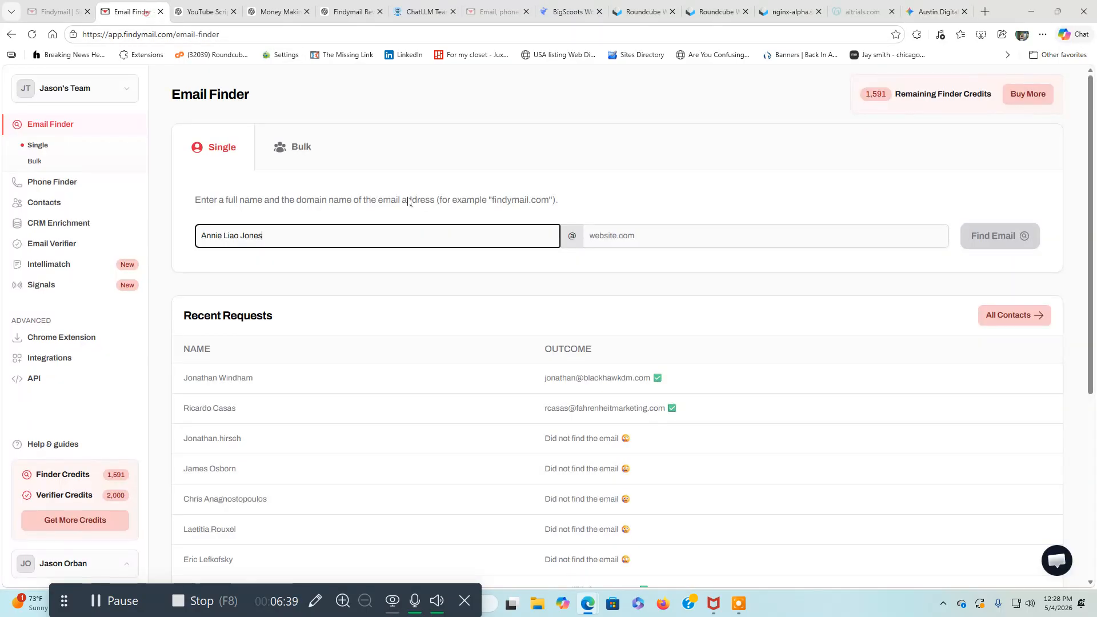
pyautogui.rightClick(614, 244)
pyautogui.click(651, 341)
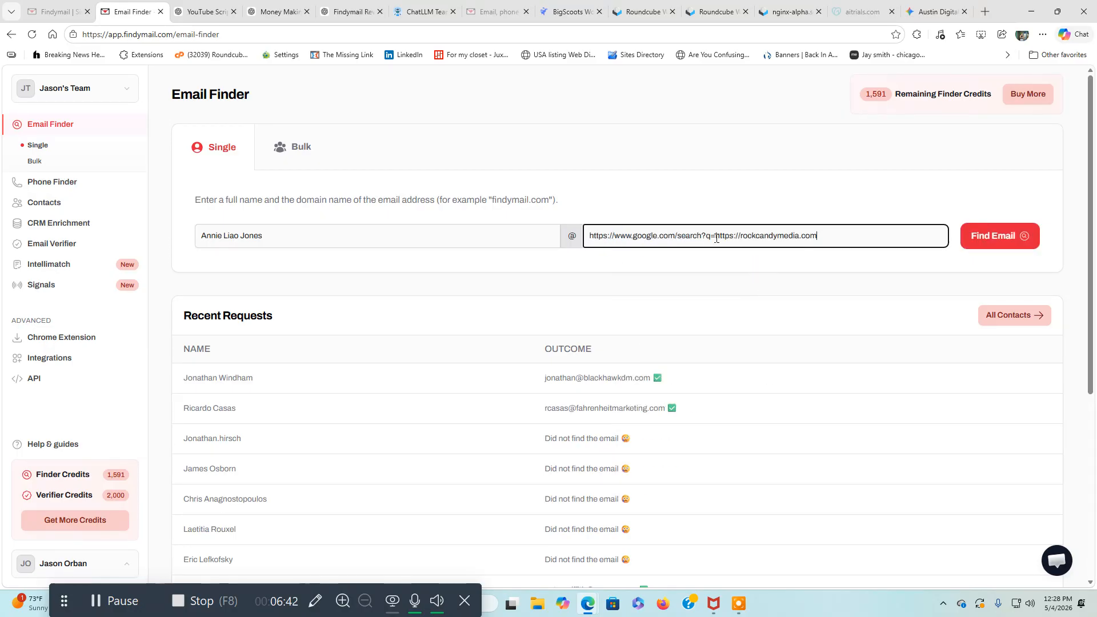
# Trim the pasted Google search link down to rockcandymedia.com and run the email search.
pyautogui.moveTo(716, 237); pyautogui.dragTo(585, 234)
pyautogui.press('BackSpace')
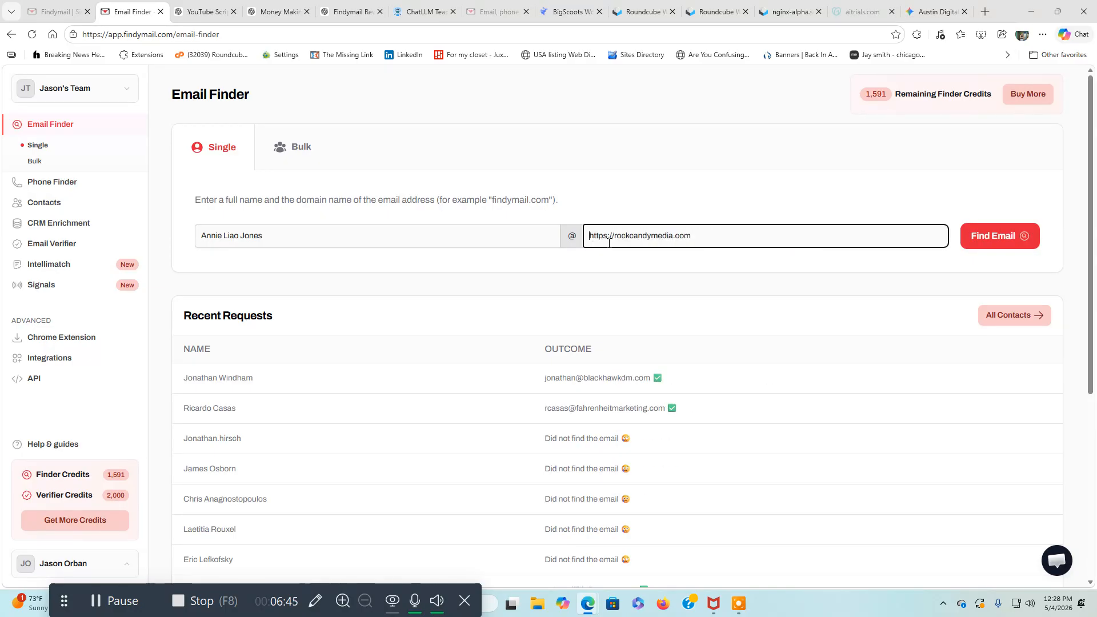
pyautogui.moveTo(613, 236); pyautogui.dragTo(589, 237)
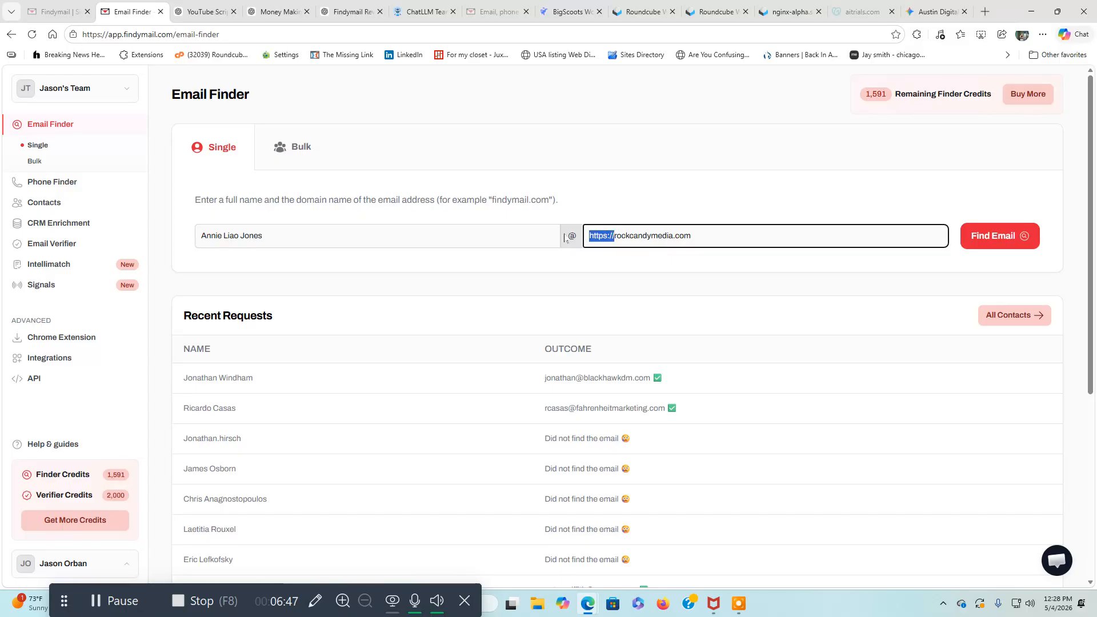
pyautogui.press('BackSpace')
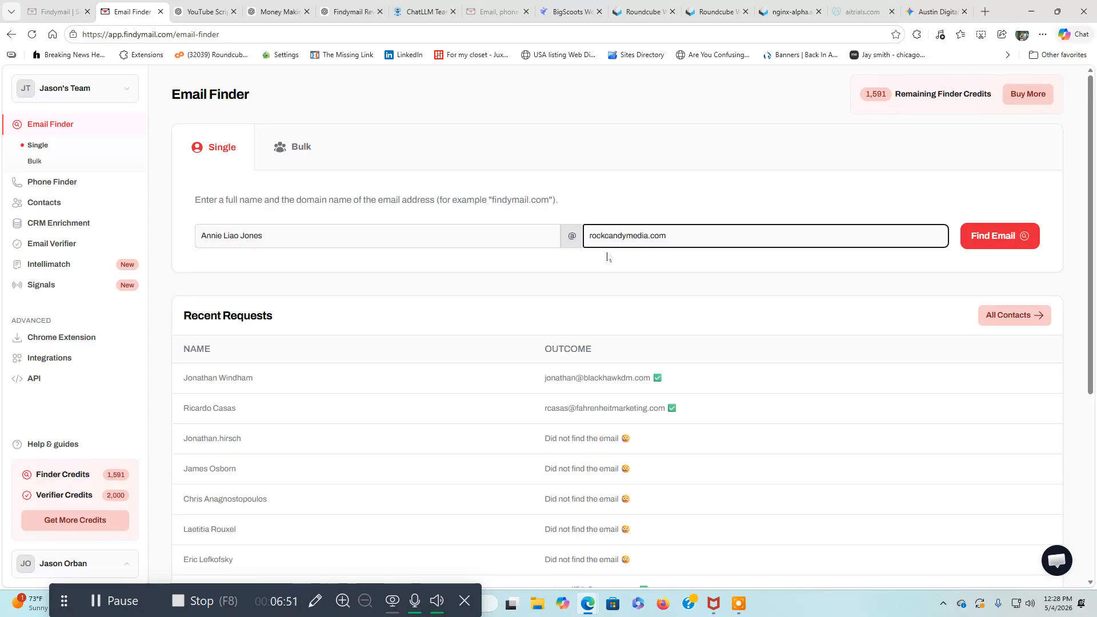
pyautogui.click(991, 236)
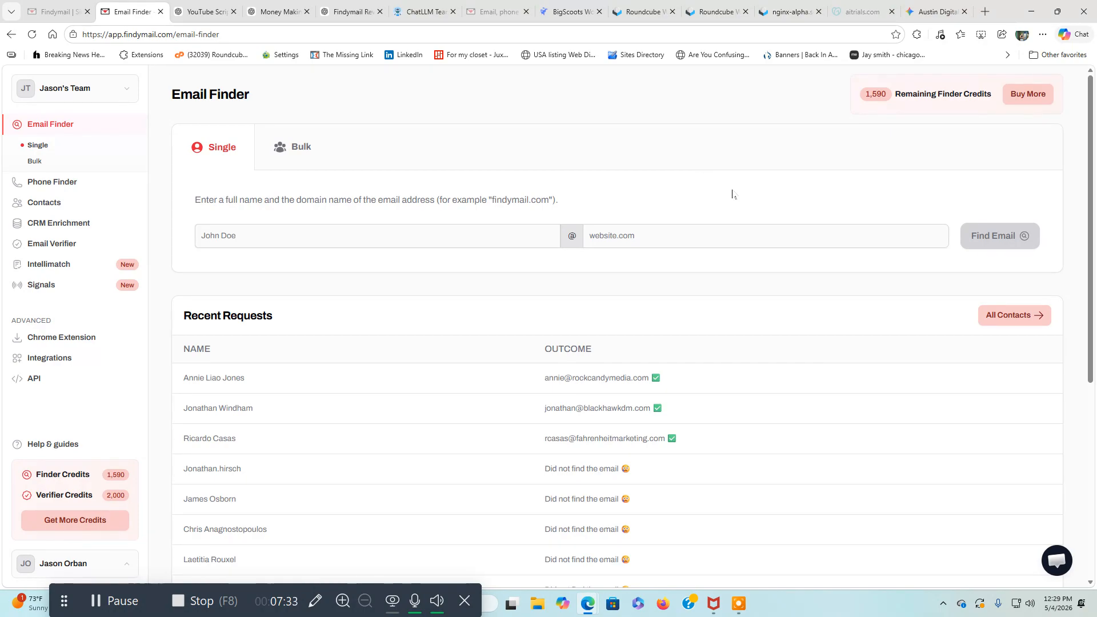
# Switch to Gemini and look through the full table of Austin agencies, websites and decision makers.
pyautogui.click(935, 10)
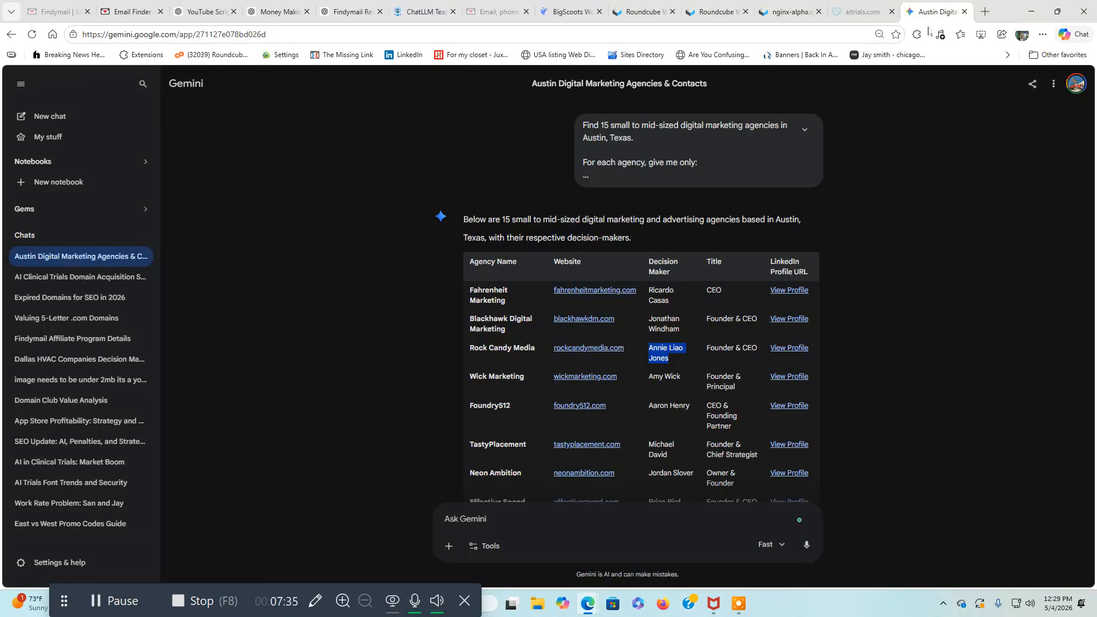
pyautogui.scroll(-3, 824, 356)
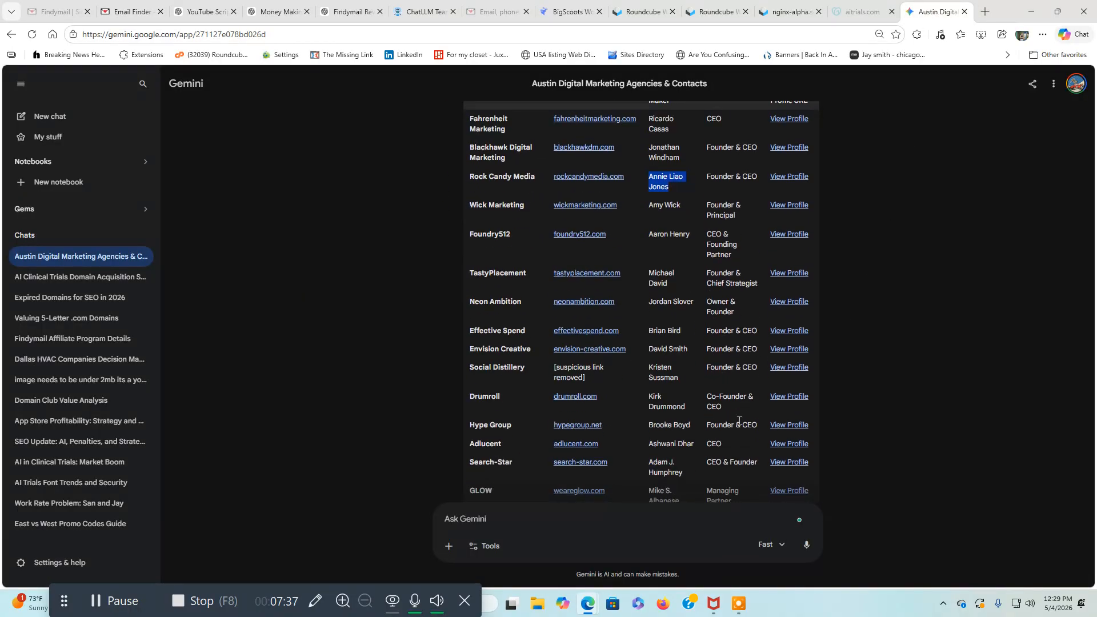
pyautogui.scroll(-2, 743, 417)
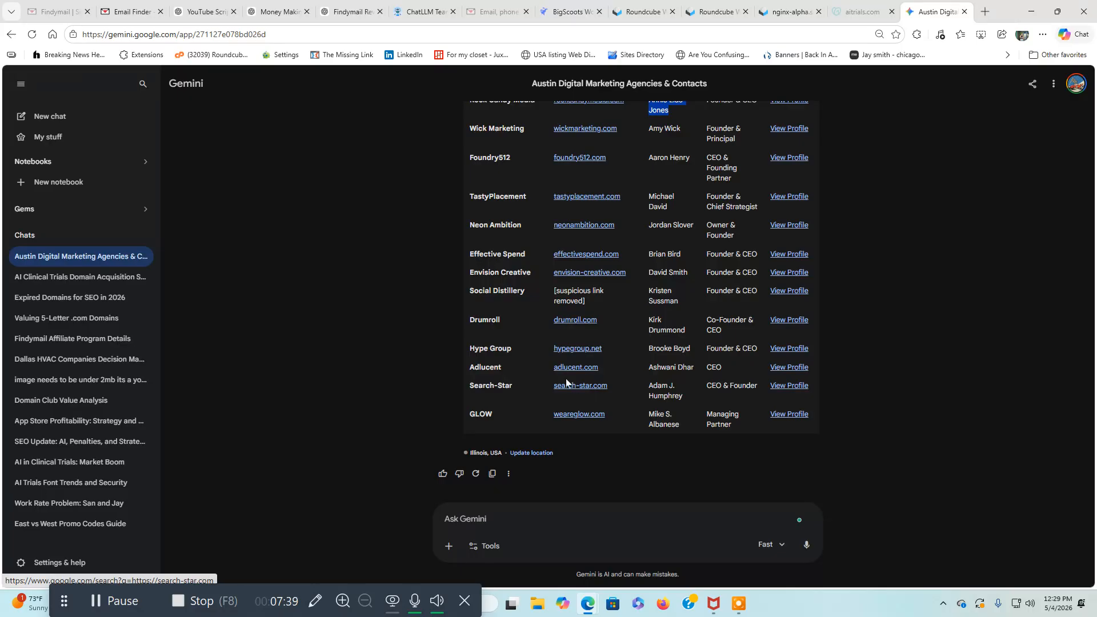
pyautogui.scroll(3, 399, 307)
pyautogui.scroll(1, 400, 312)
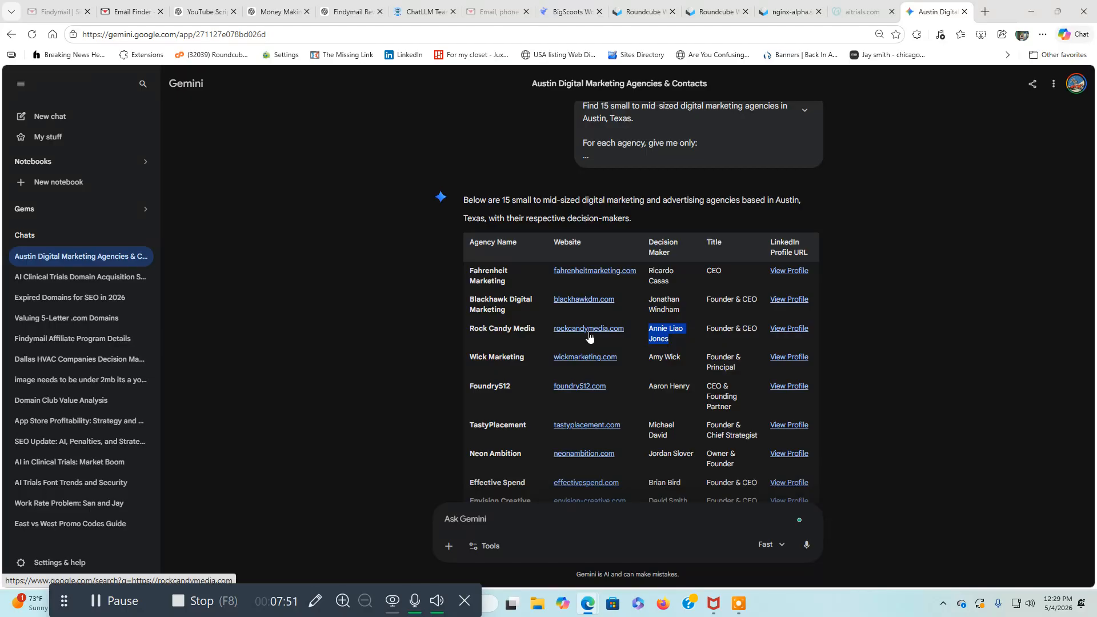
pyautogui.scroll(-4, 887, 366)
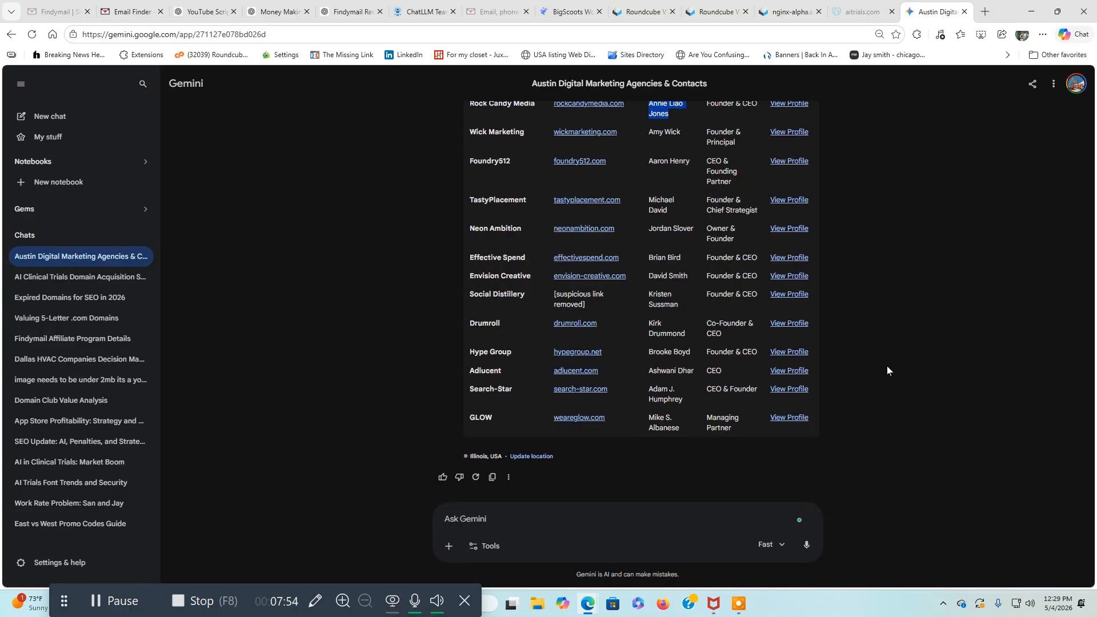
pyautogui.scroll(2, 887, 371)
pyautogui.scroll(-1, 790, 442)
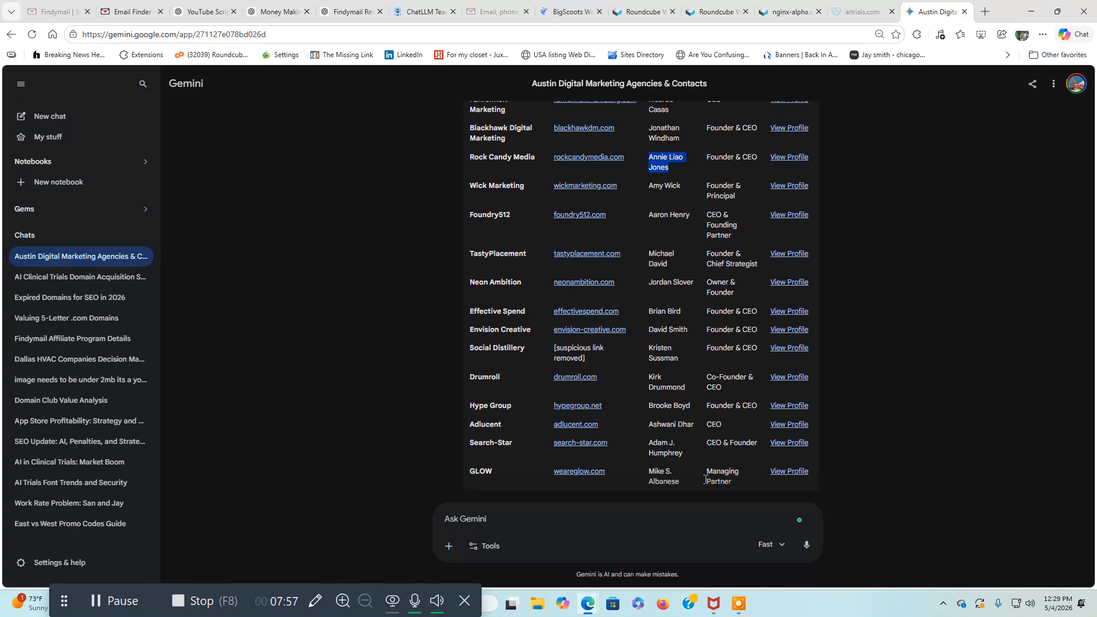
# Ask Gemini to go through and create personalized emails for everyone on this list.
pyautogui.click(509, 525)
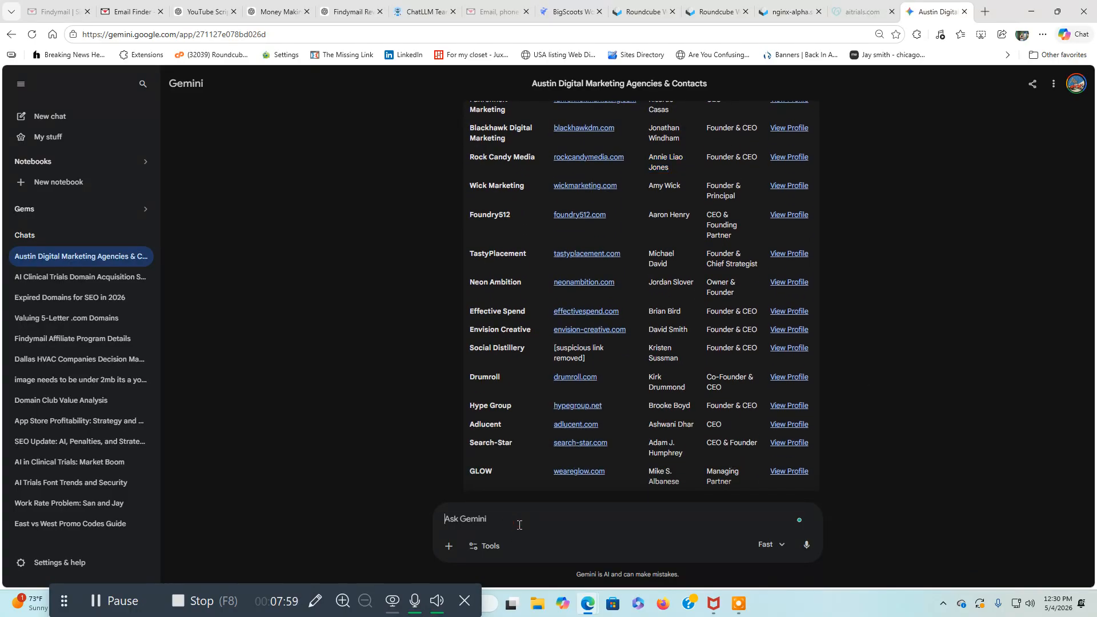
pyautogui.write('can you gp through and create ')
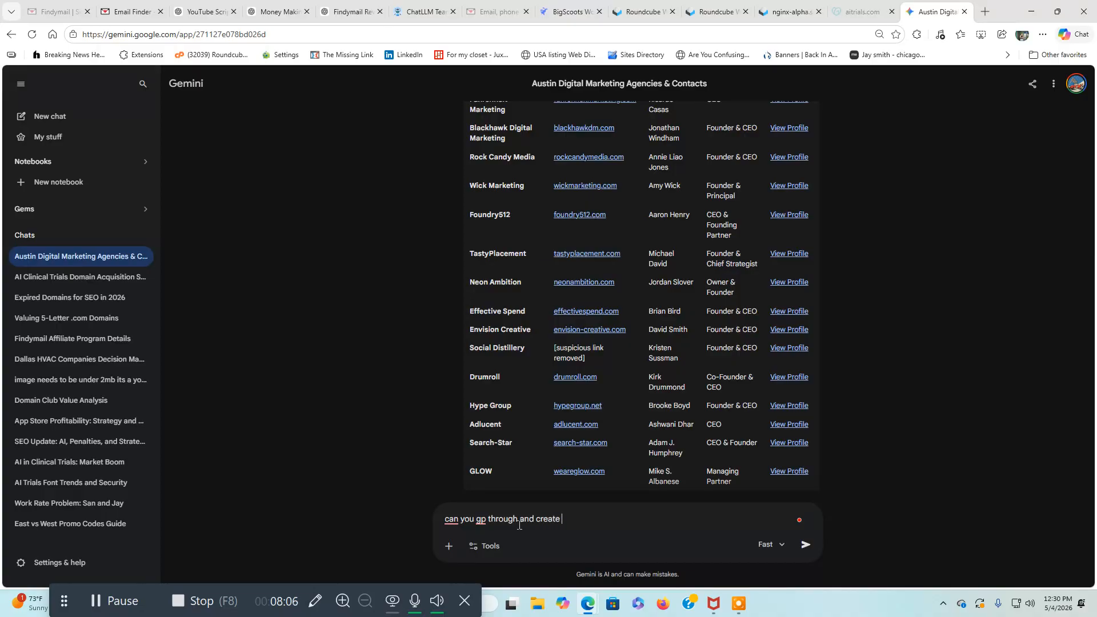
pyautogui.write('personalized emails for everyone')
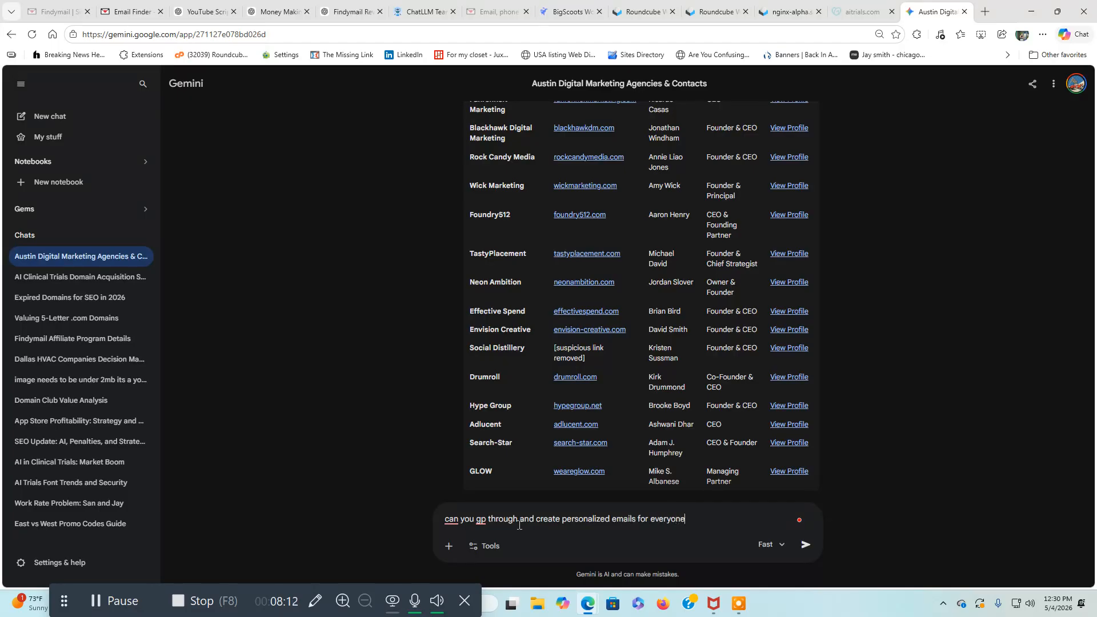
pyautogui.write(' on this list')
pyautogui.press('Return')
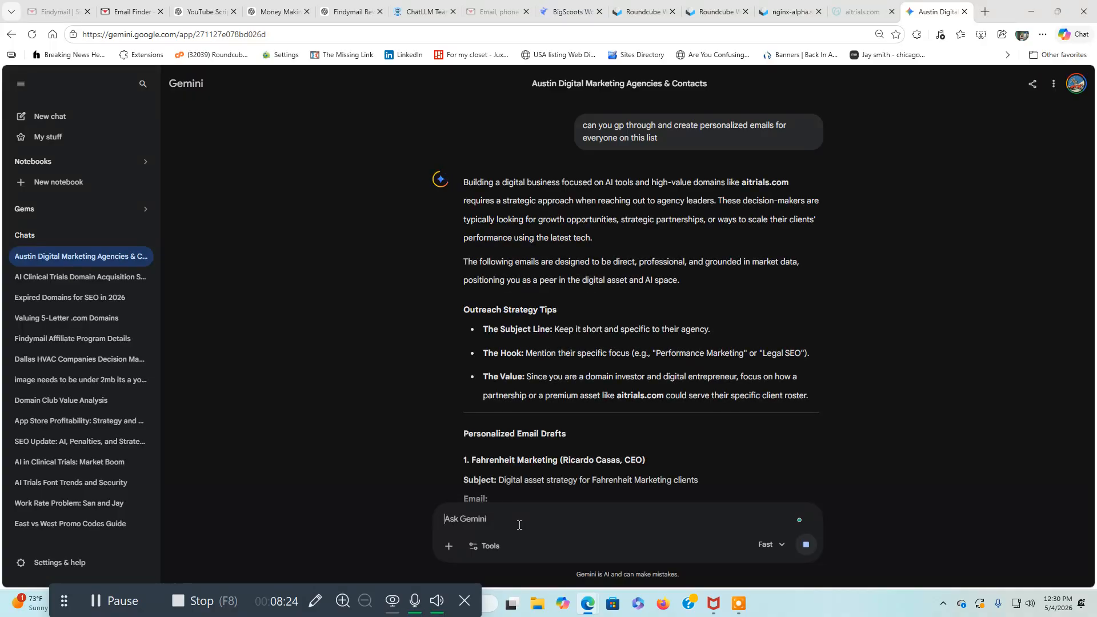
# Read through the personalized email drafts for the first few agencies in Gemini's reply.
pyautogui.scroll(-3, 693, 472)
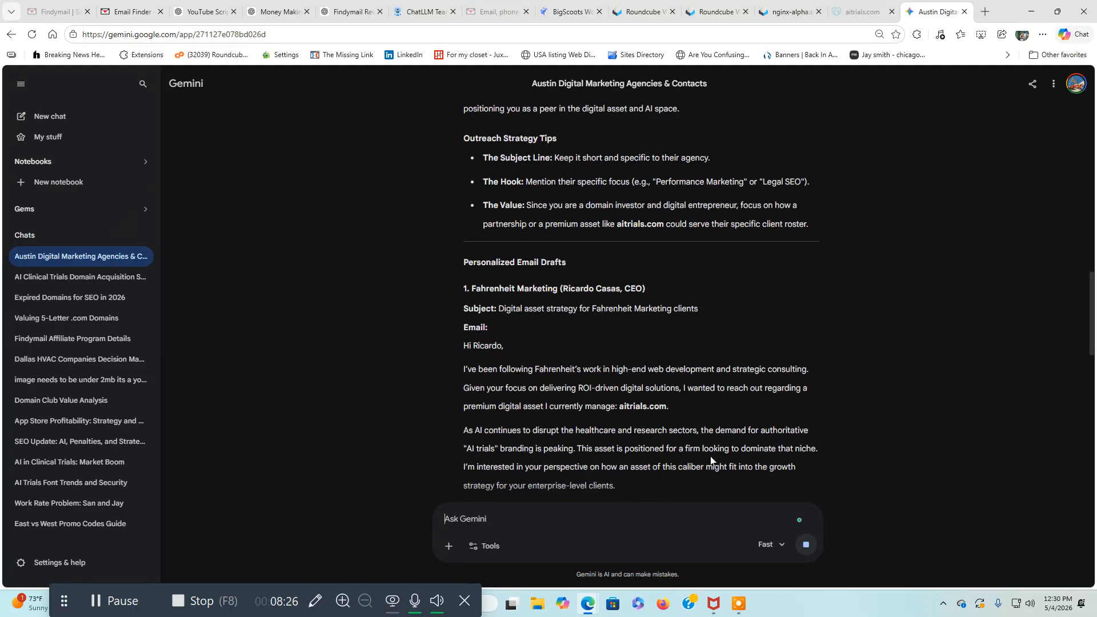
pyautogui.scroll(-2, 711, 457)
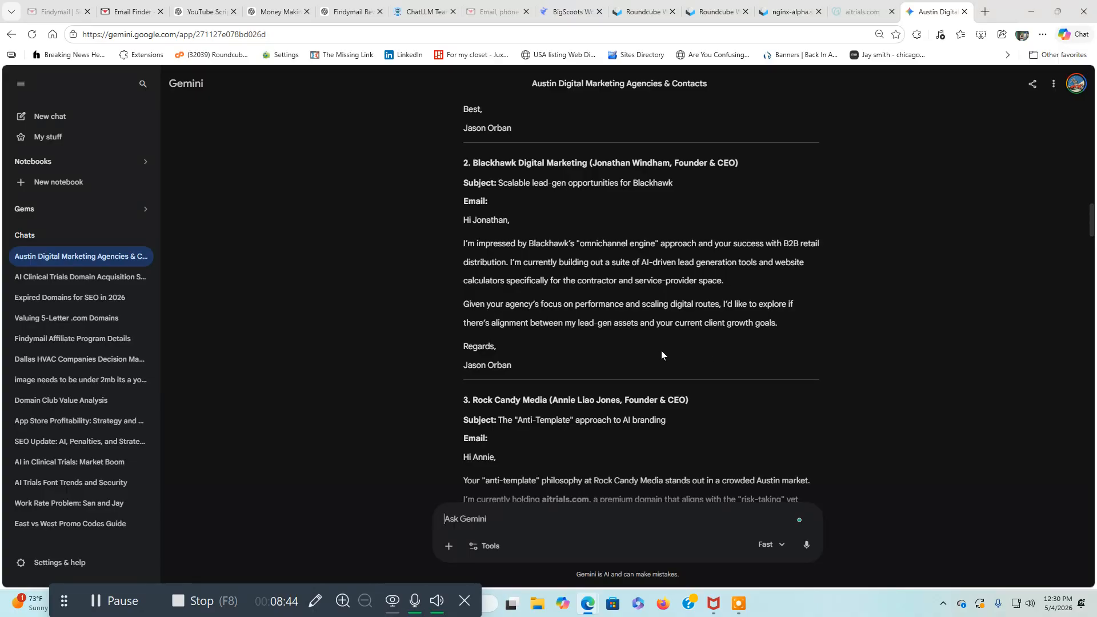
pyautogui.scroll(-5, 755, 409)
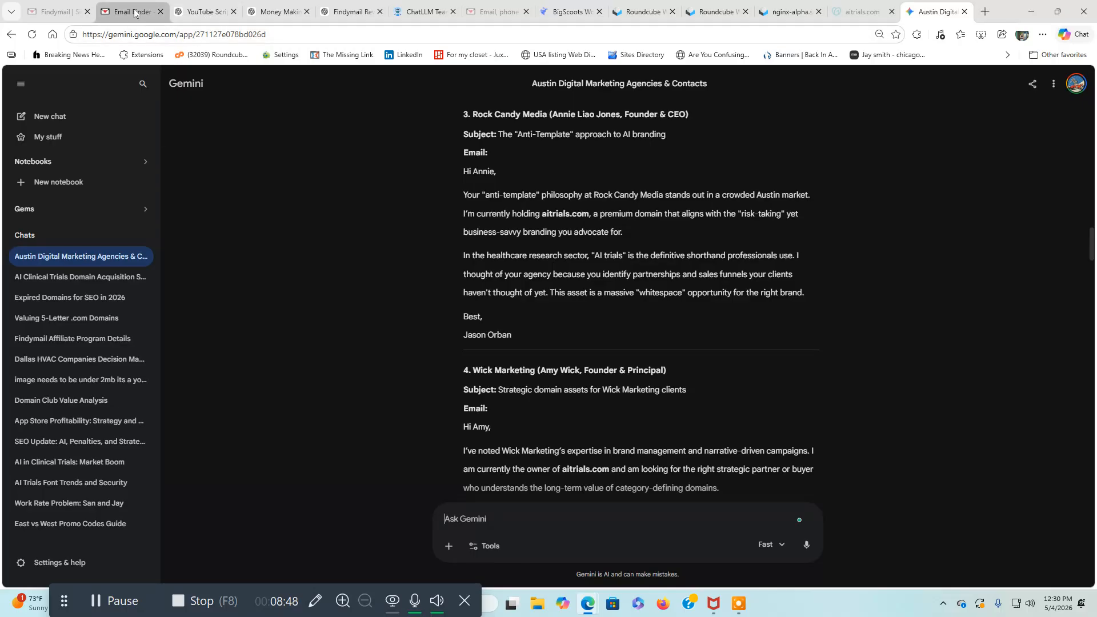
pyautogui.moveTo(135, 14)
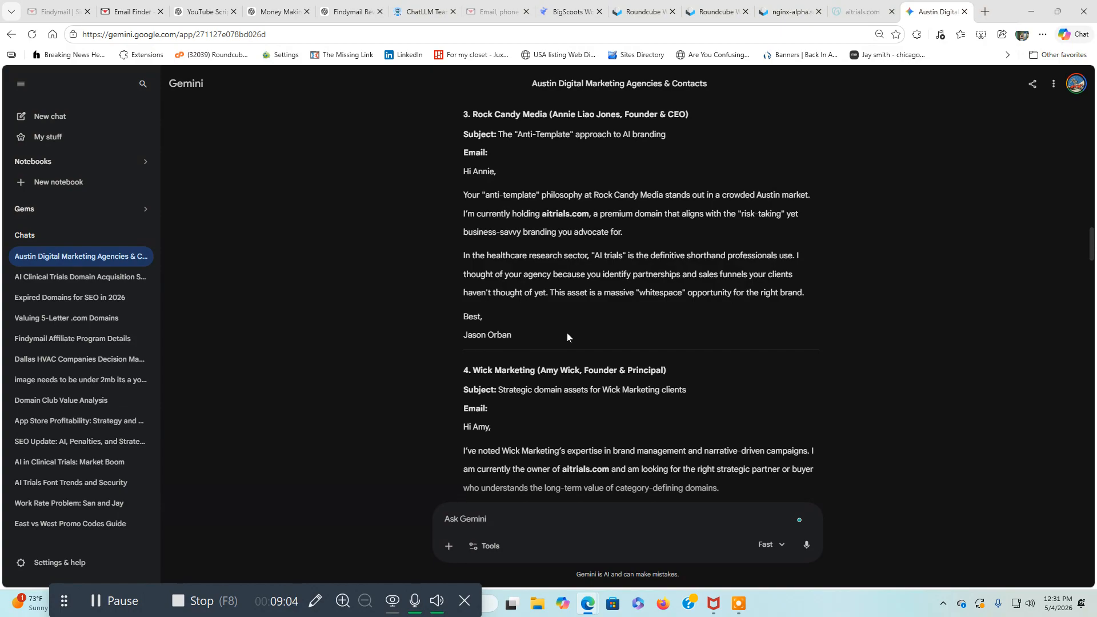
pyautogui.click(219, 594)
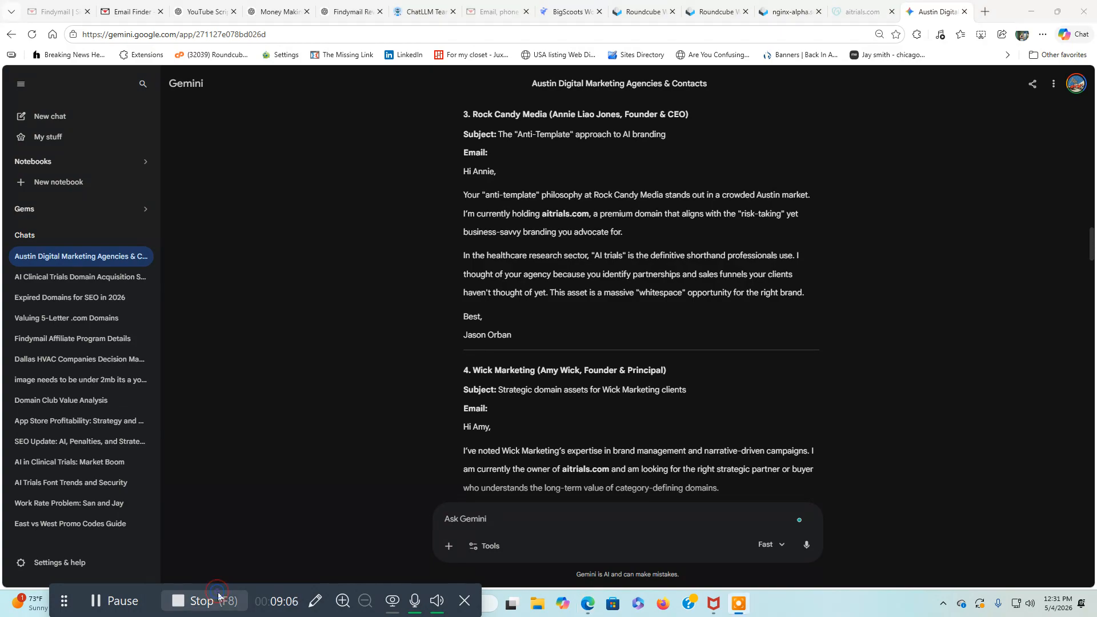